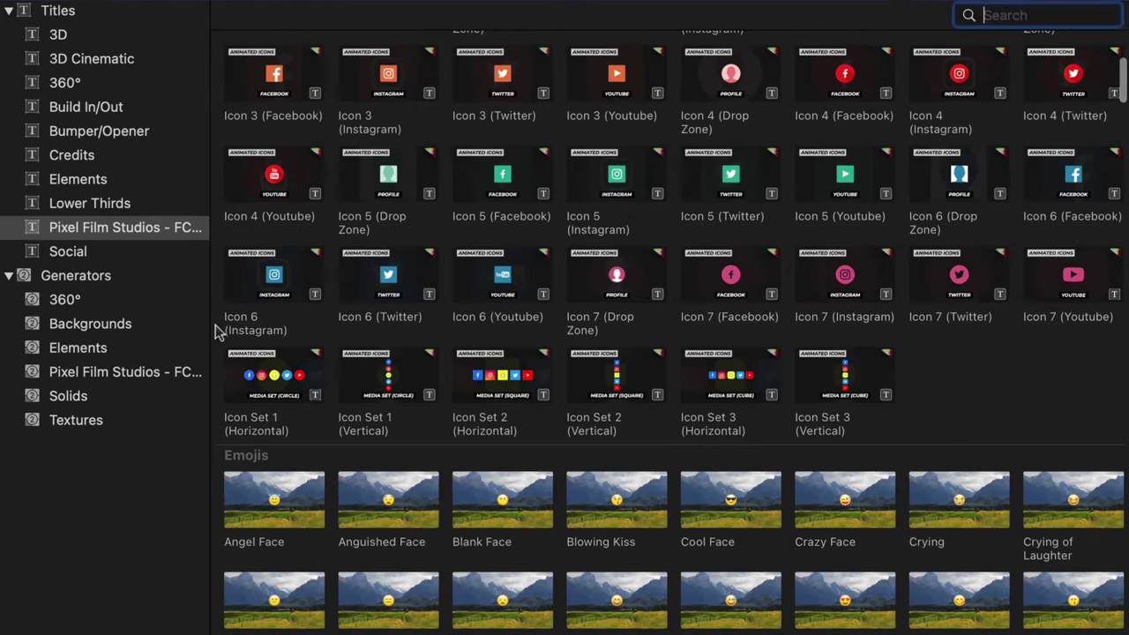
Place the Subscribe (Click) 8 title from Video Channel Tools above the start of the bike footage
scroll(215, 324, "down", 5)
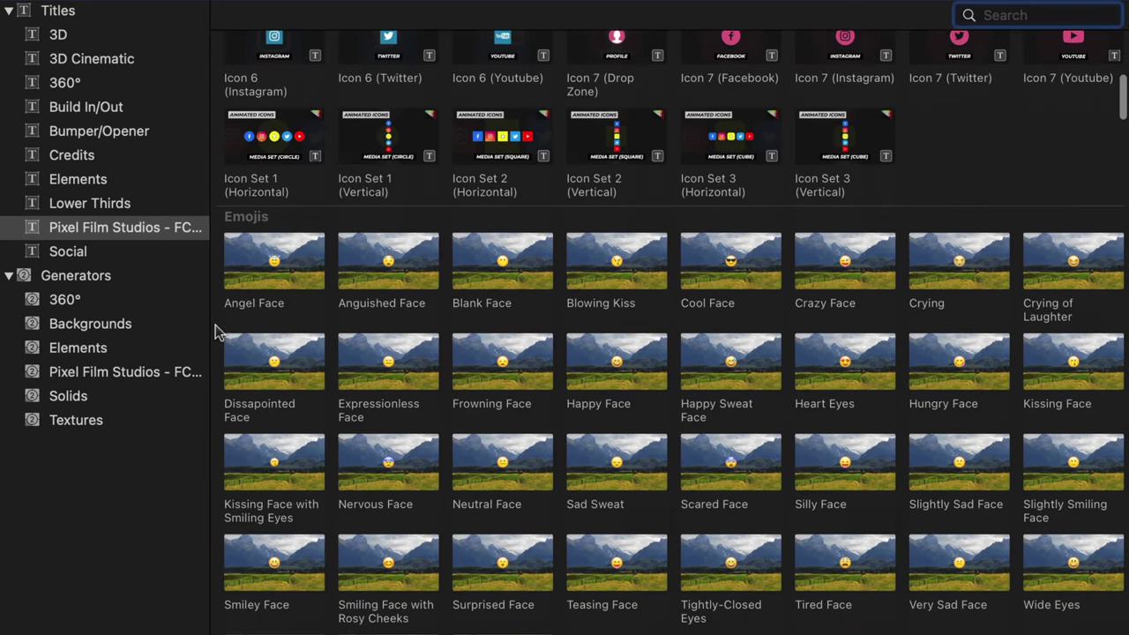
scroll(215, 324, "down", 15)
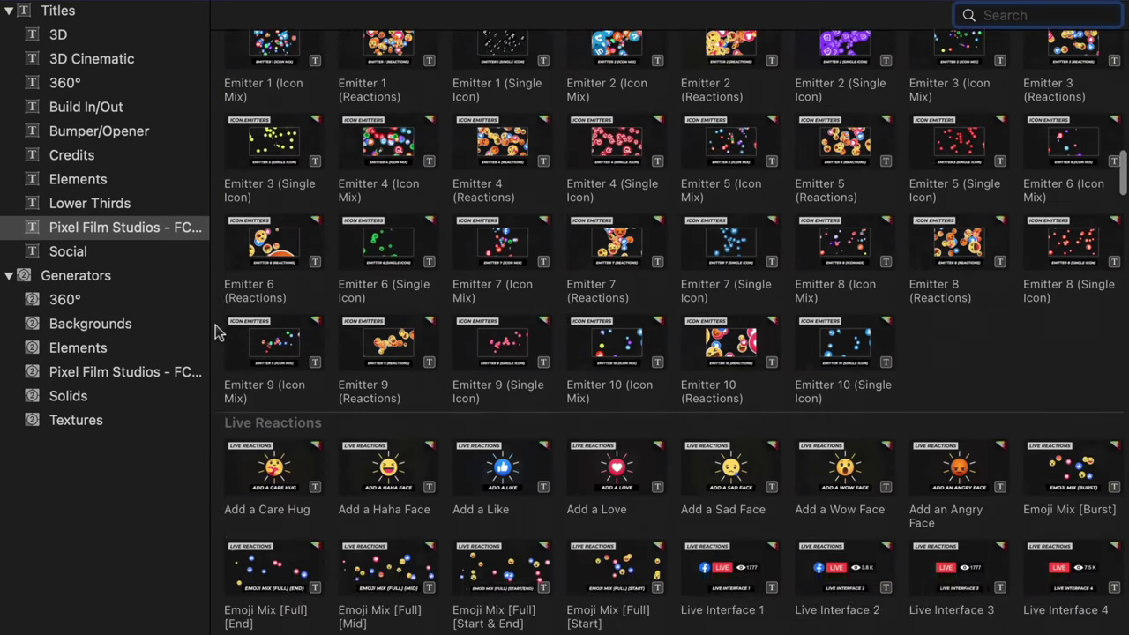
scroll(215, 325, "down", 10)
scroll(215, 330, "down", 20)
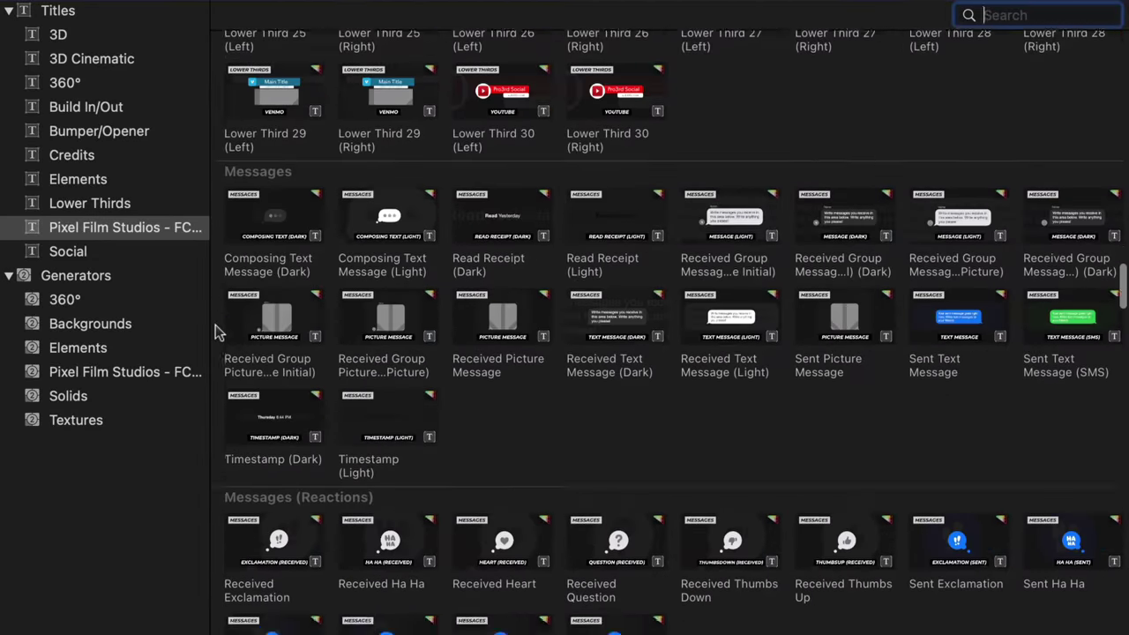
scroll(215, 325, "down", 20)
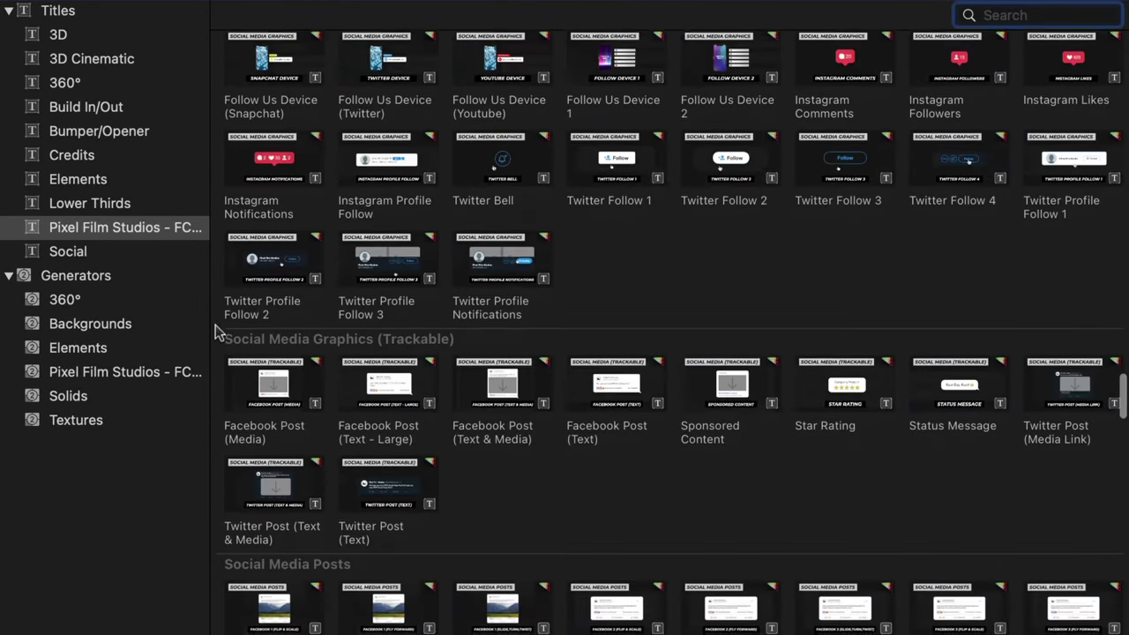
scroll(216, 324, "down", 20)
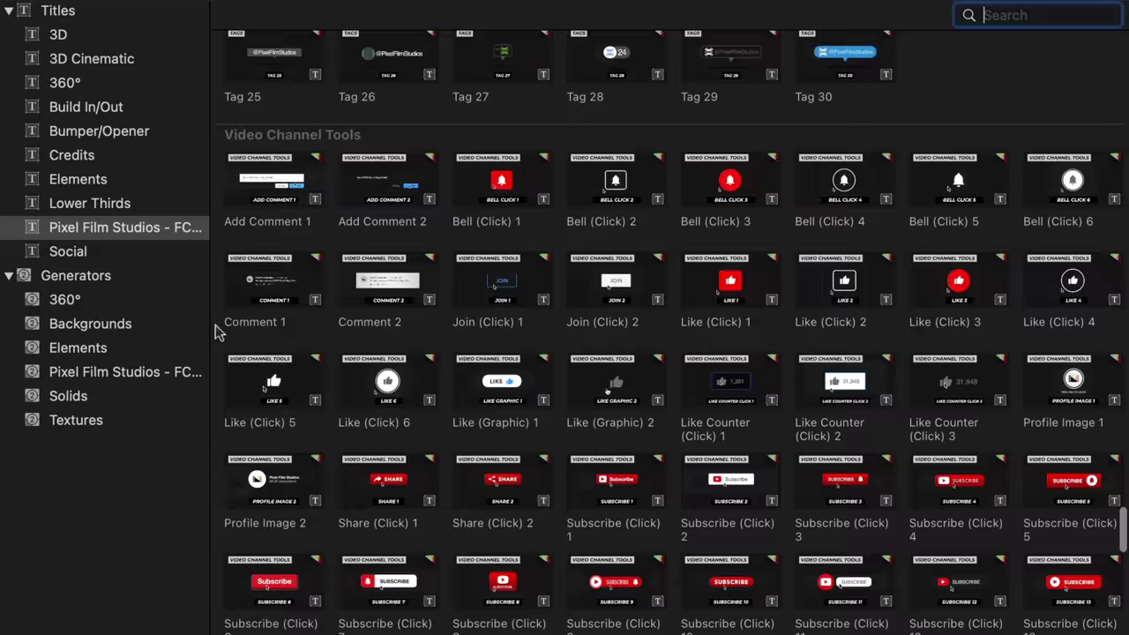
scroll(215, 326, "down", 15)
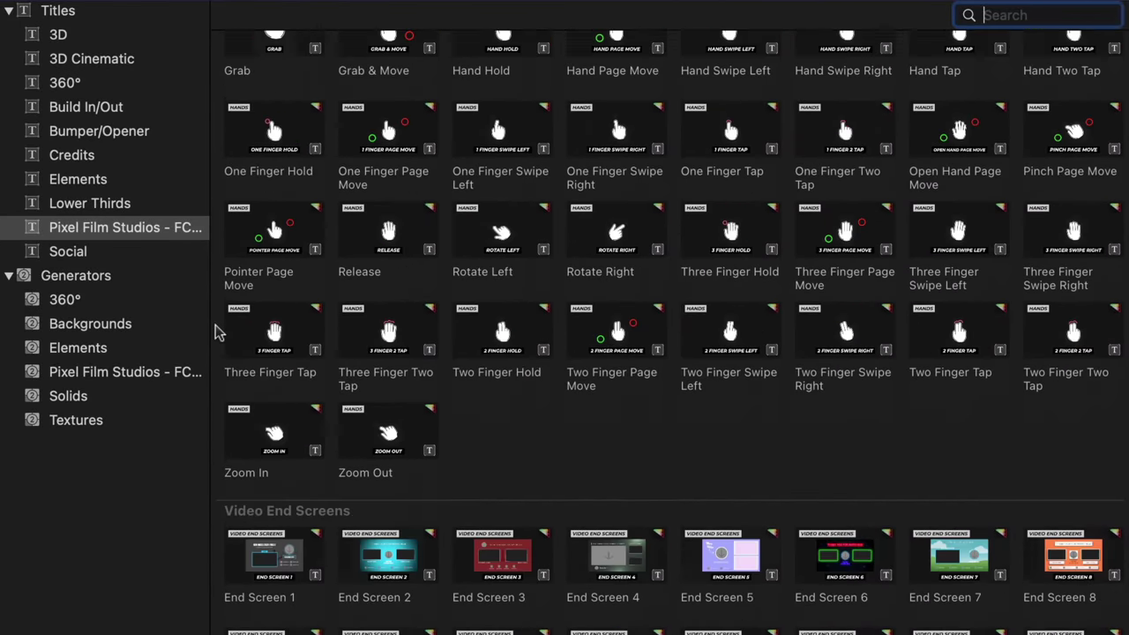
scroll(199, 266, "down", 3)
scroll(119, 300, "up", 3)
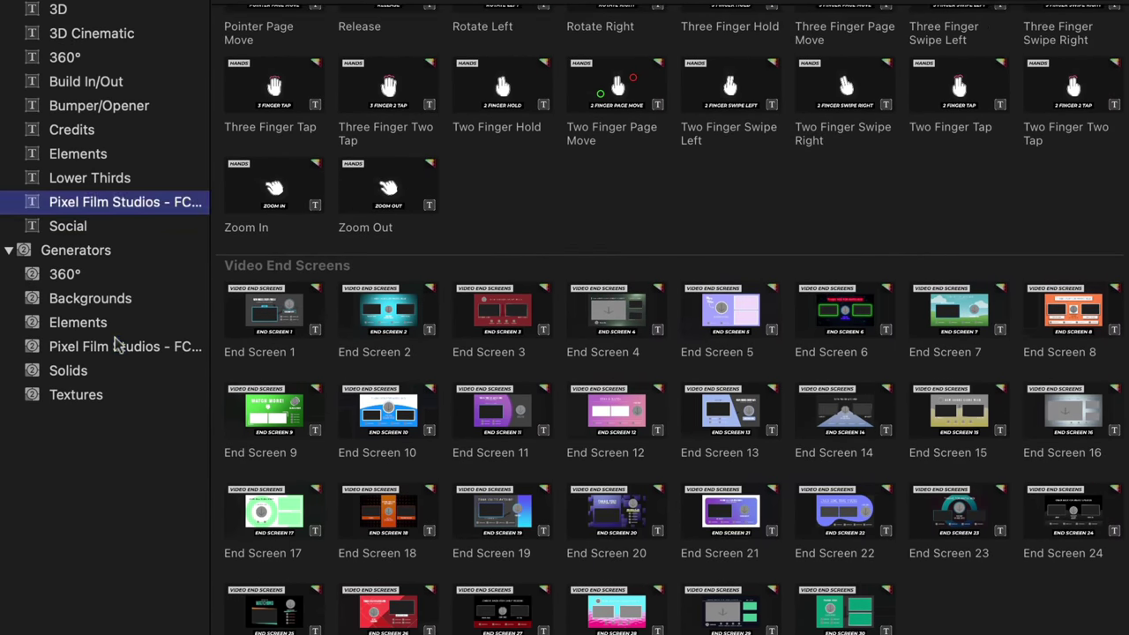
left_click(117, 370)
scroll(217, 328, "down", 15)
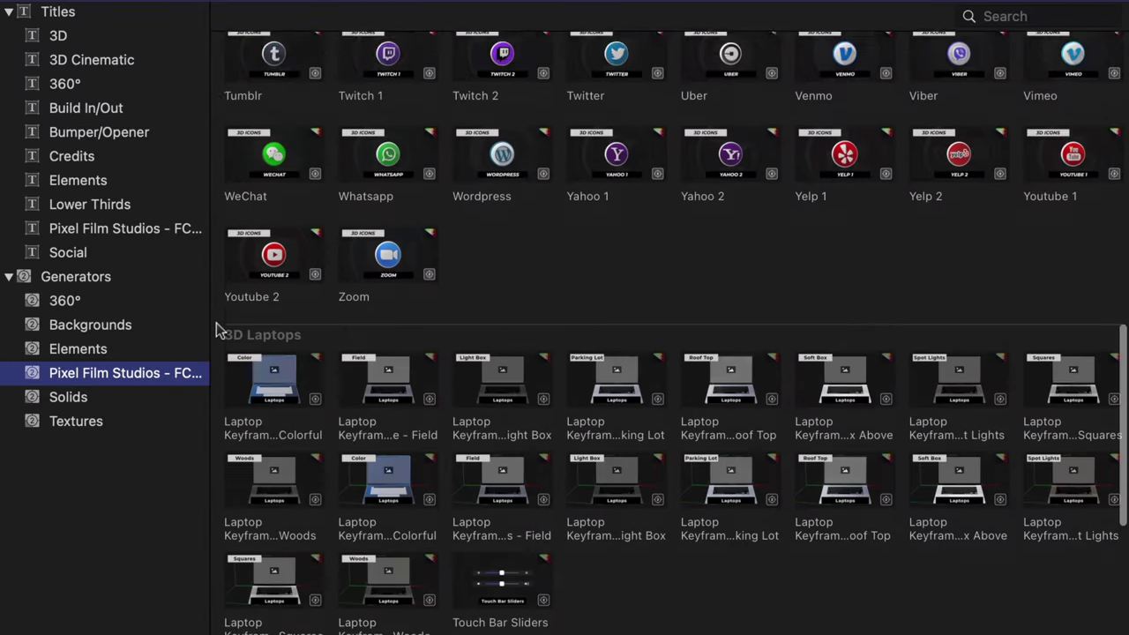
scroll(217, 286, "down", 1)
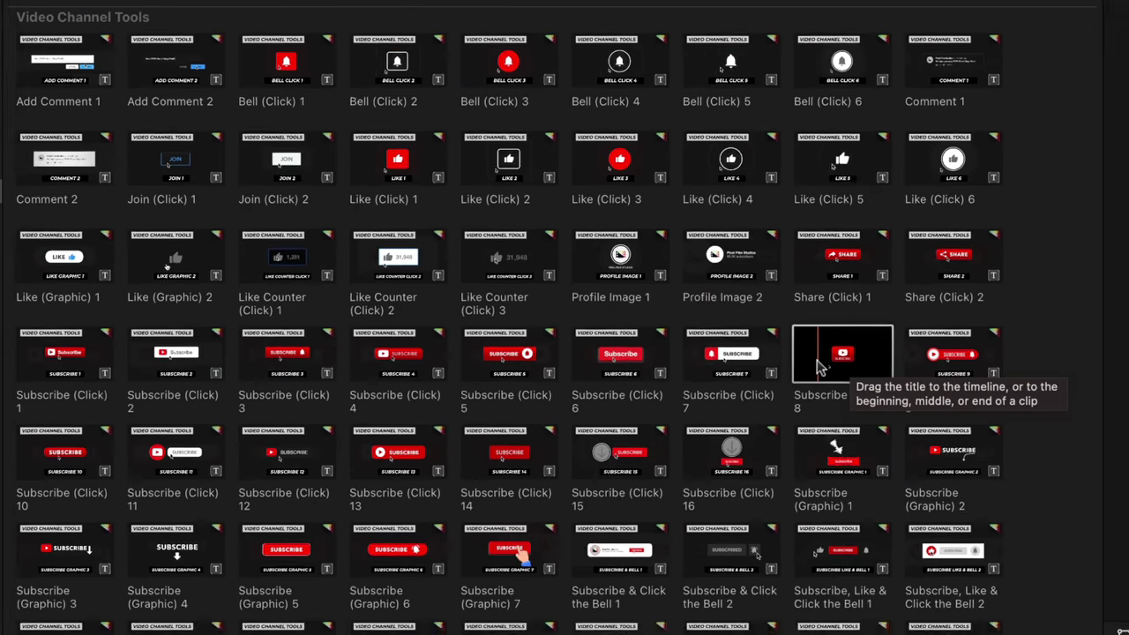
left_click_drag(838, 377, 16, 437)
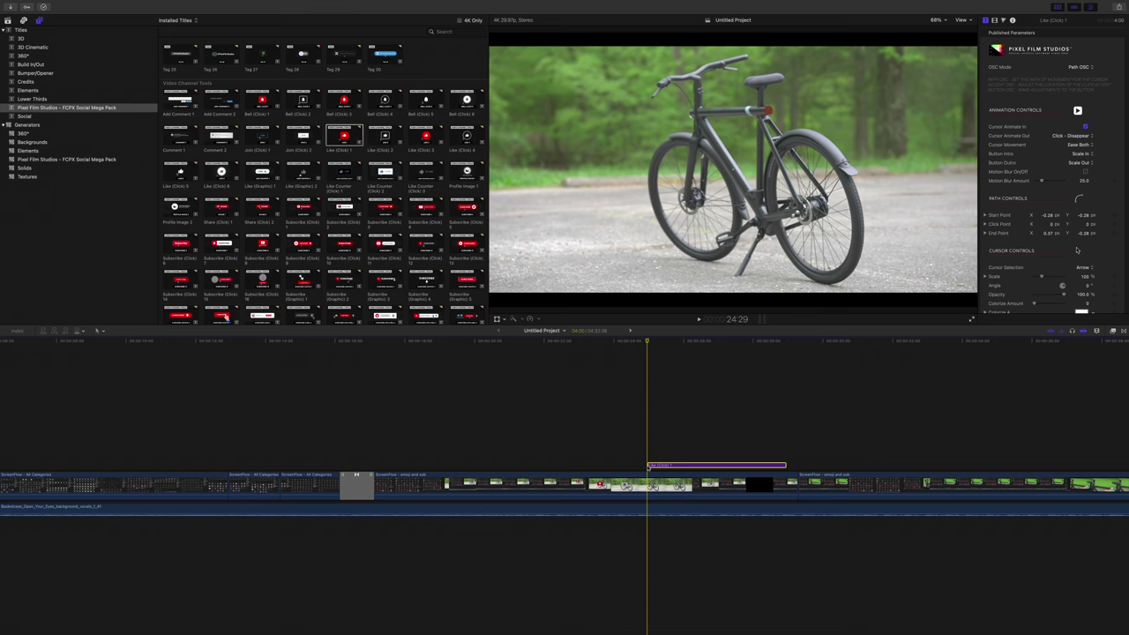
Preview the Like (Click) 1 title and change its Bar Color from red to blue
key("space")
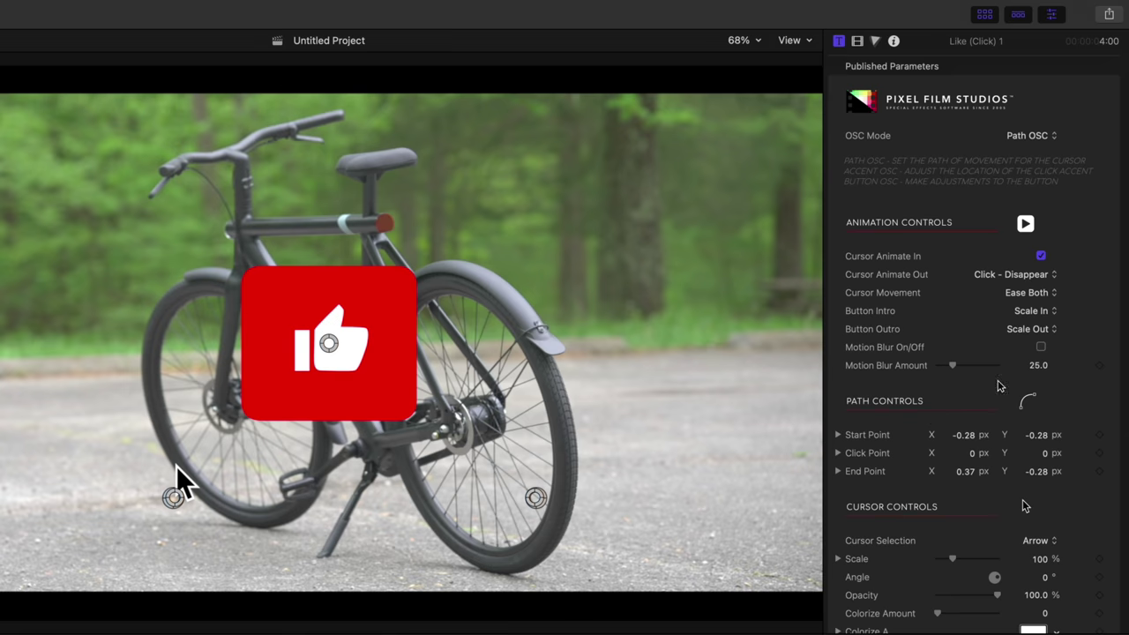
scroll(999, 385, "down", 15)
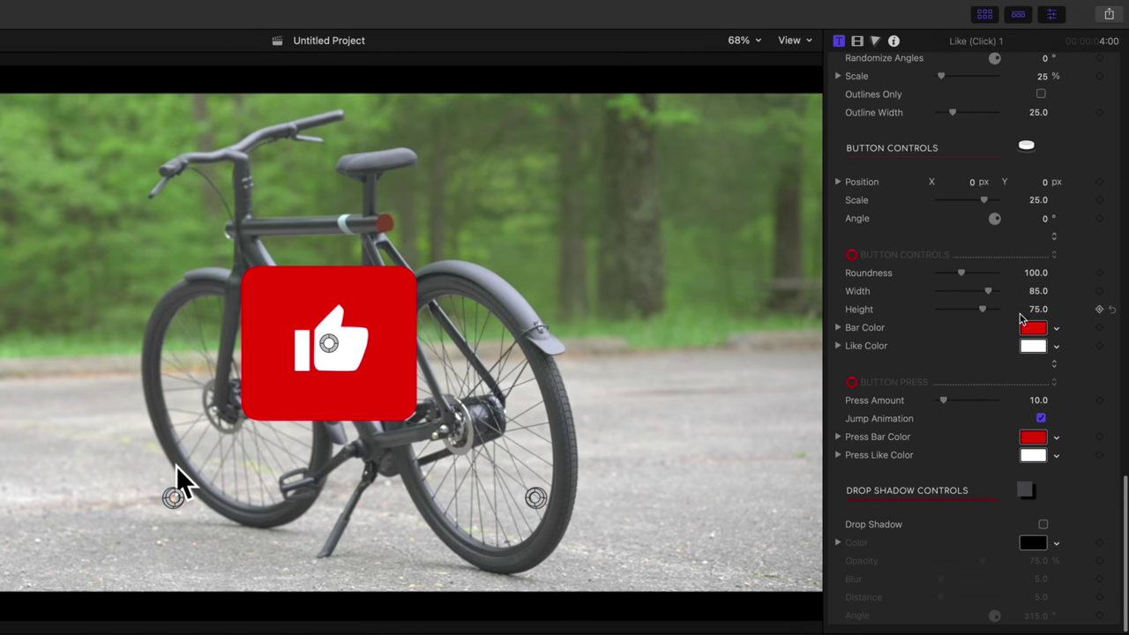
left_click(1039, 328)
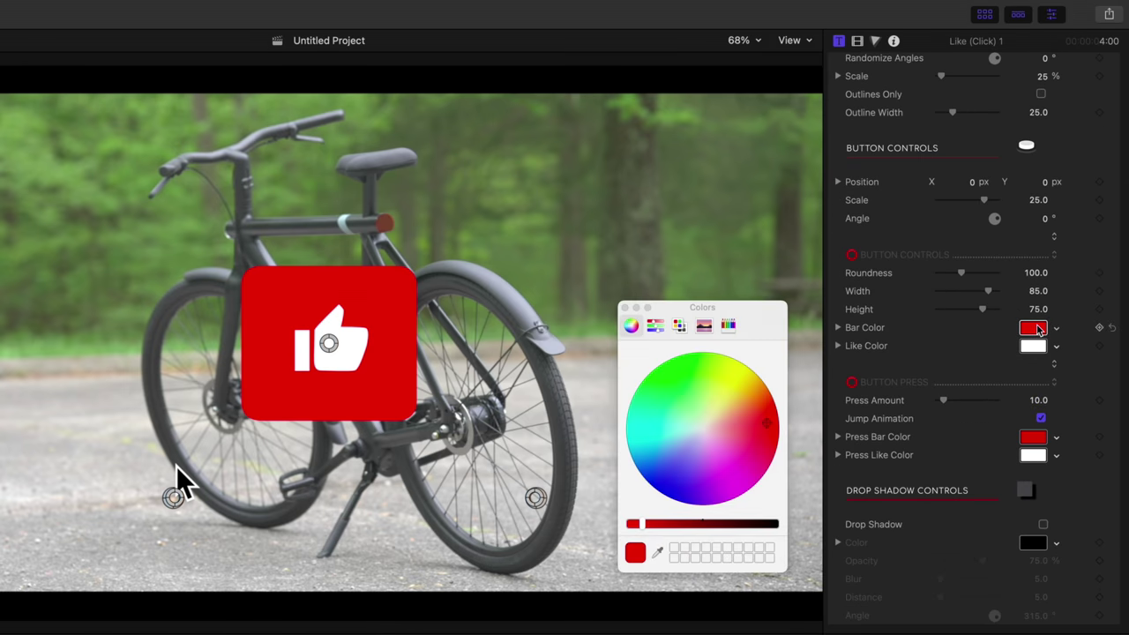
left_click_drag(749, 443, 672, 481)
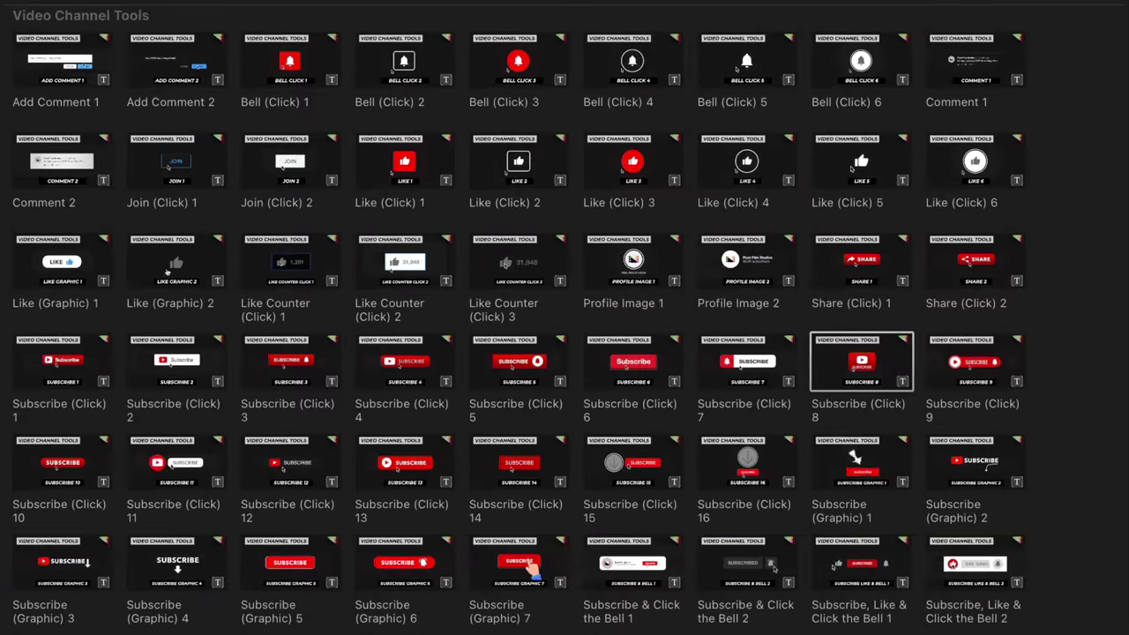
Put the Subscribe (Graphic) 2 title over the bike footage and preview its animation
left_click_drag(975, 480, 616, 451)
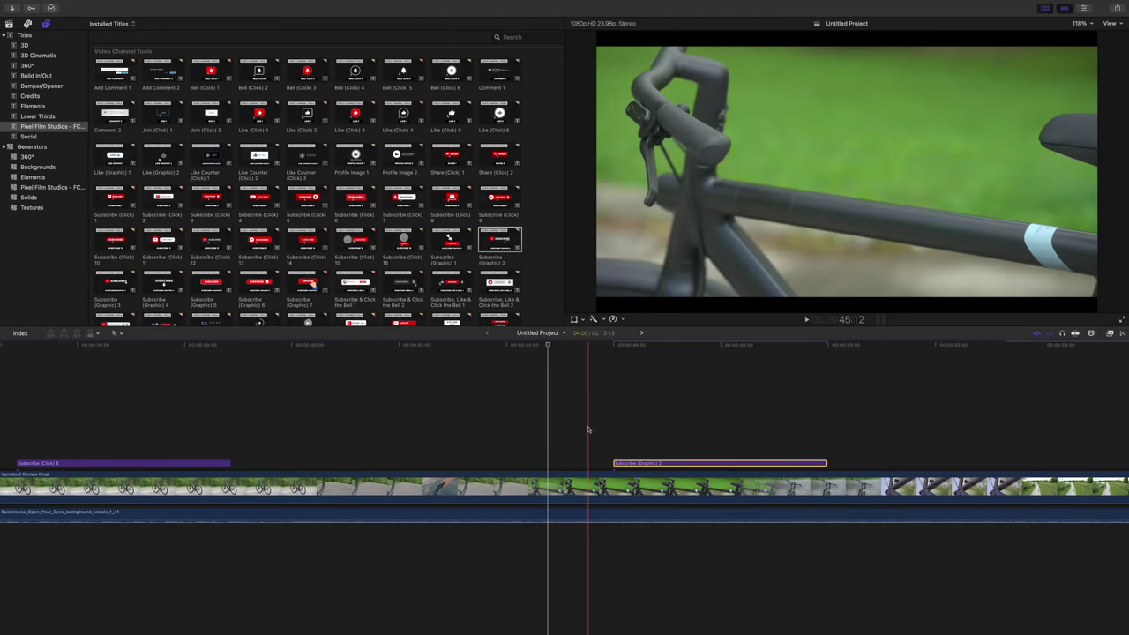
key("space")
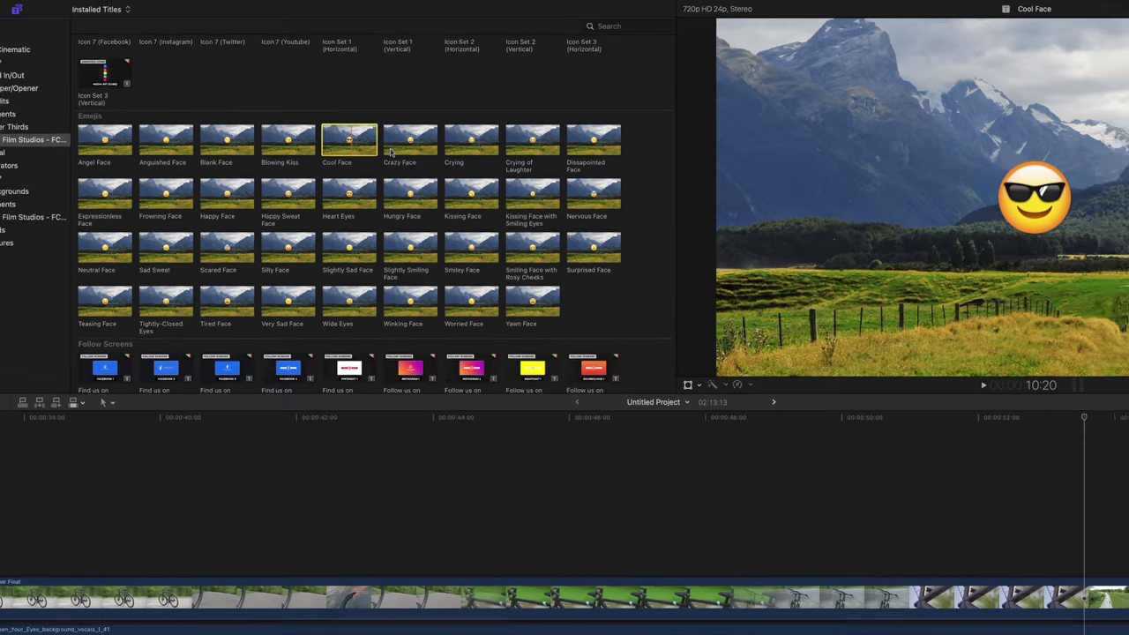
Add the Cool Face emoji title at the playhead, then move it left and enlarge it
left_click_drag(525, 201, 887, 442)
scroll(887, 441, "left", 1)
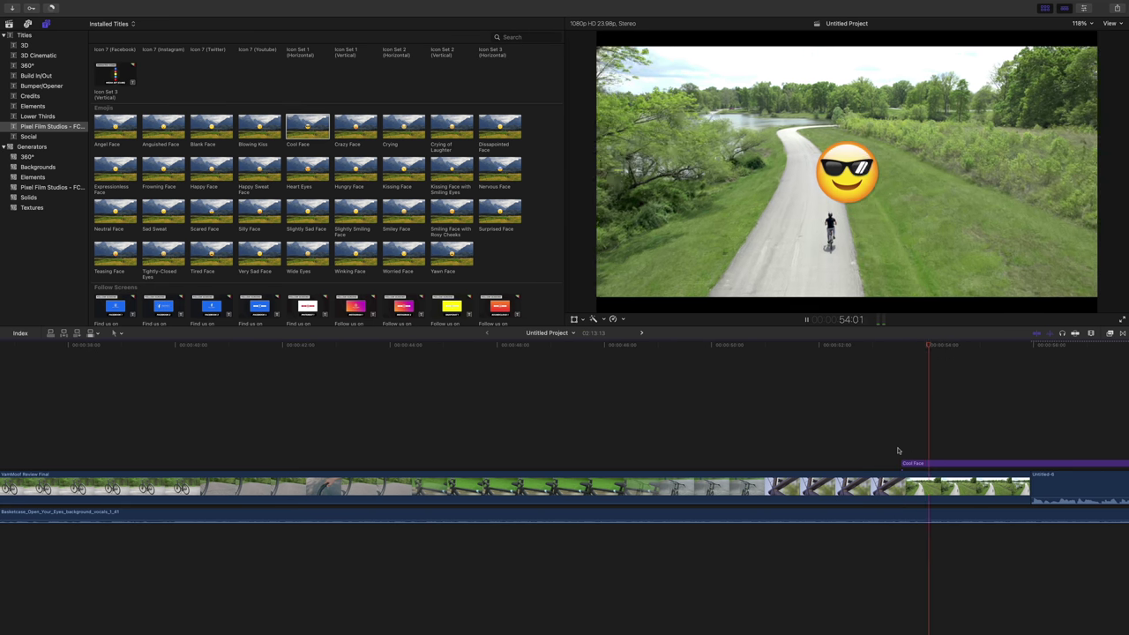
key("space")
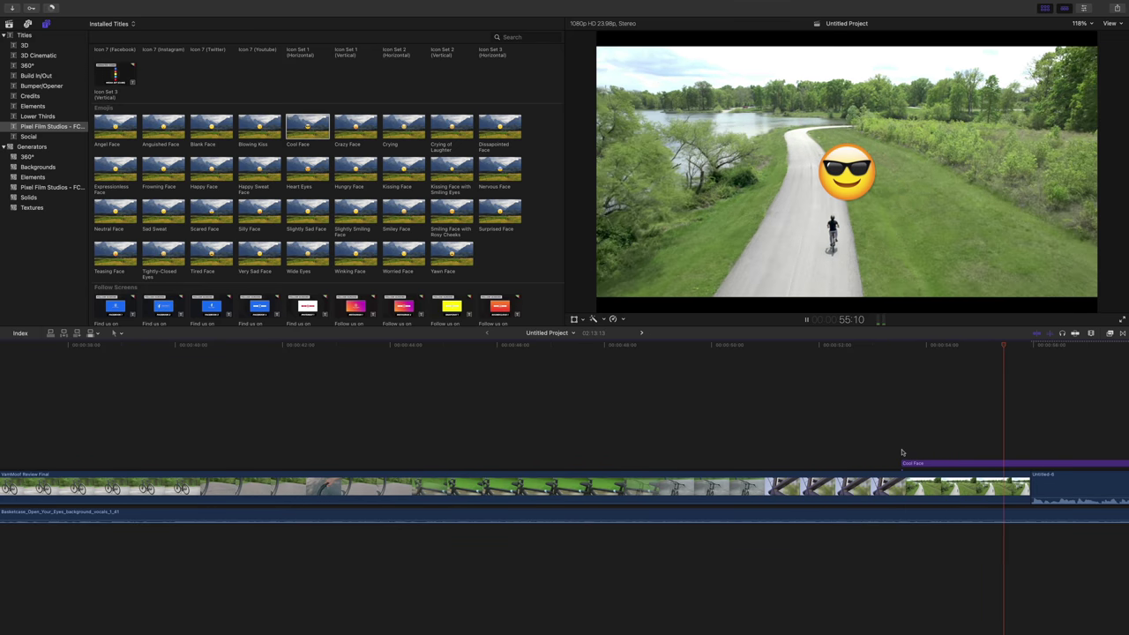
key("space")
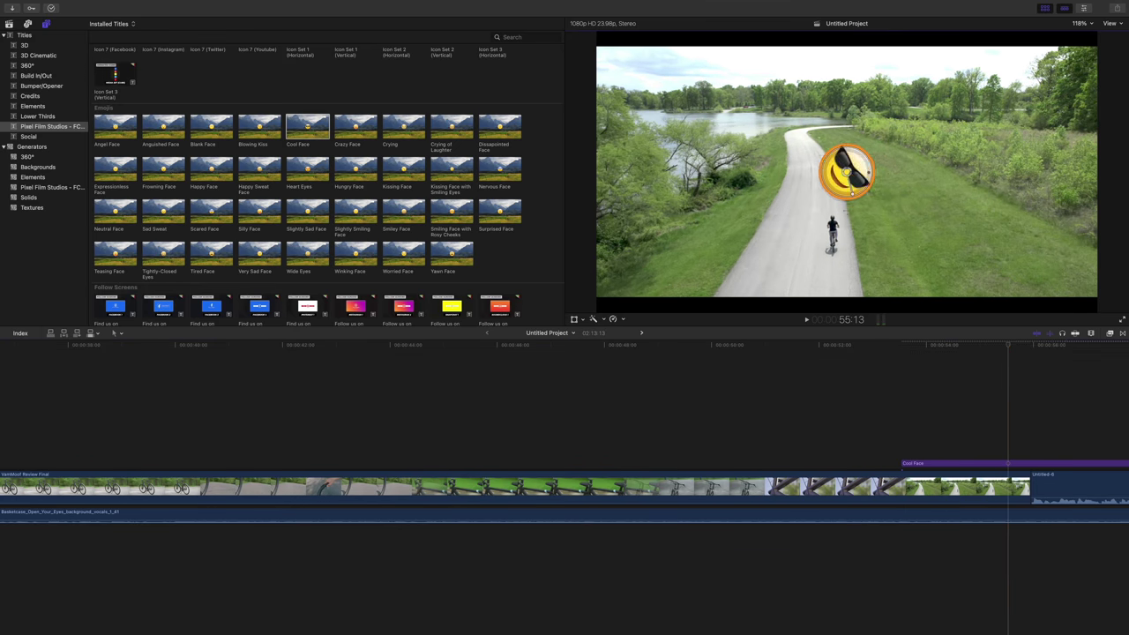
left_click_drag(846, 172, 812, 212)
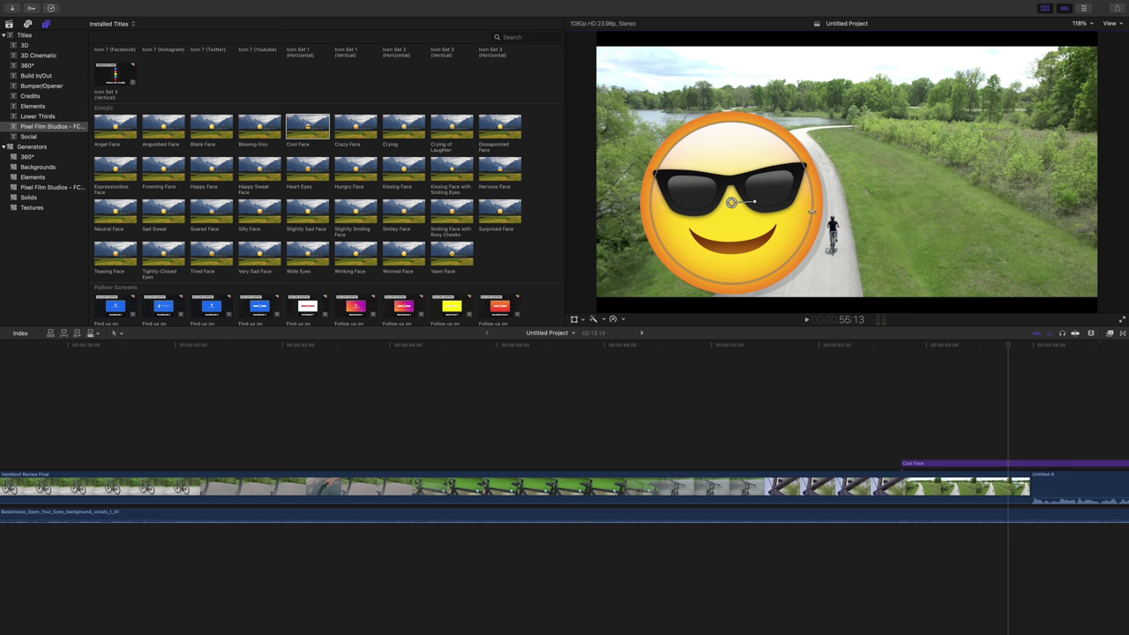
key("space")
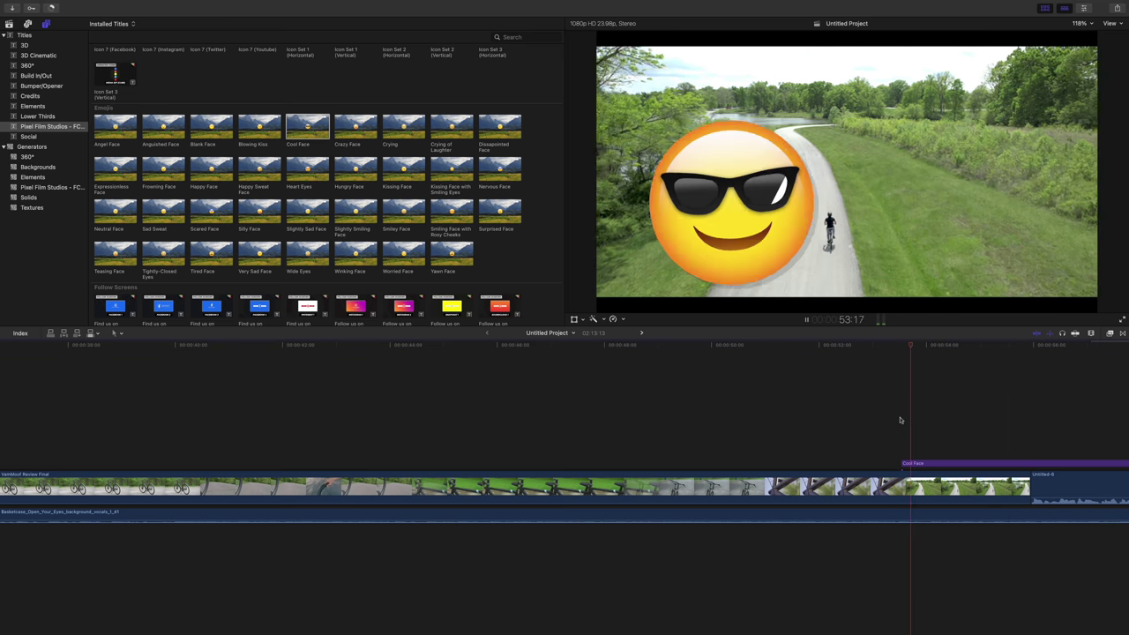
key("space")
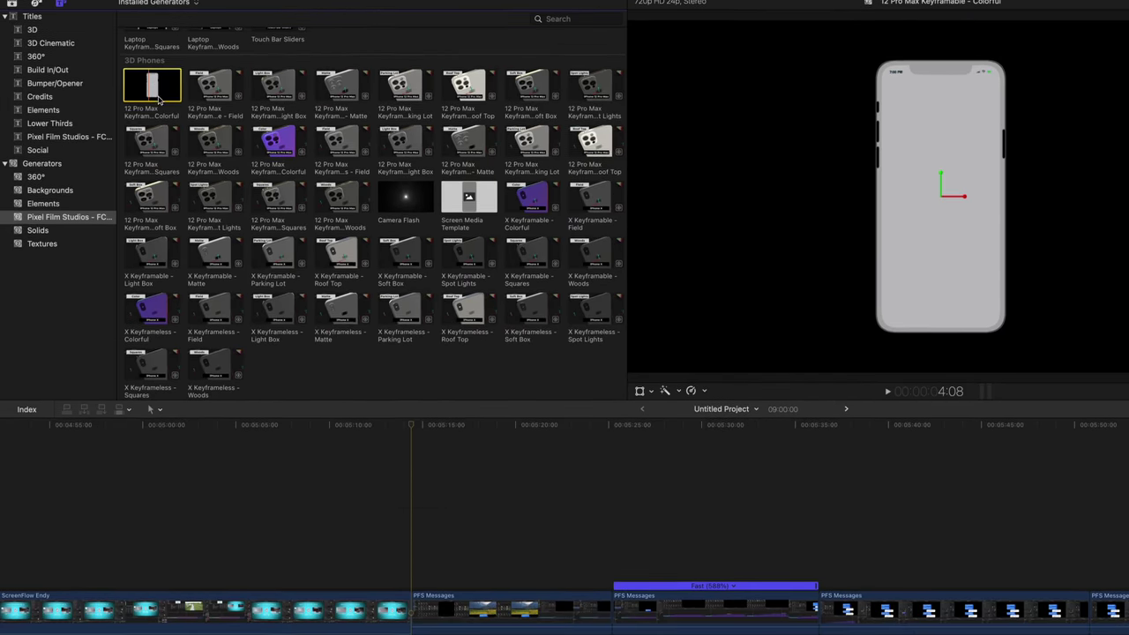
Add the 12 Pro Max Keyframable - Colorful phone and turn off Edit Mode to show footage inside
left_click_drag(150, 119, 418, 634)
left_click_drag(417, 497, 417, 497)
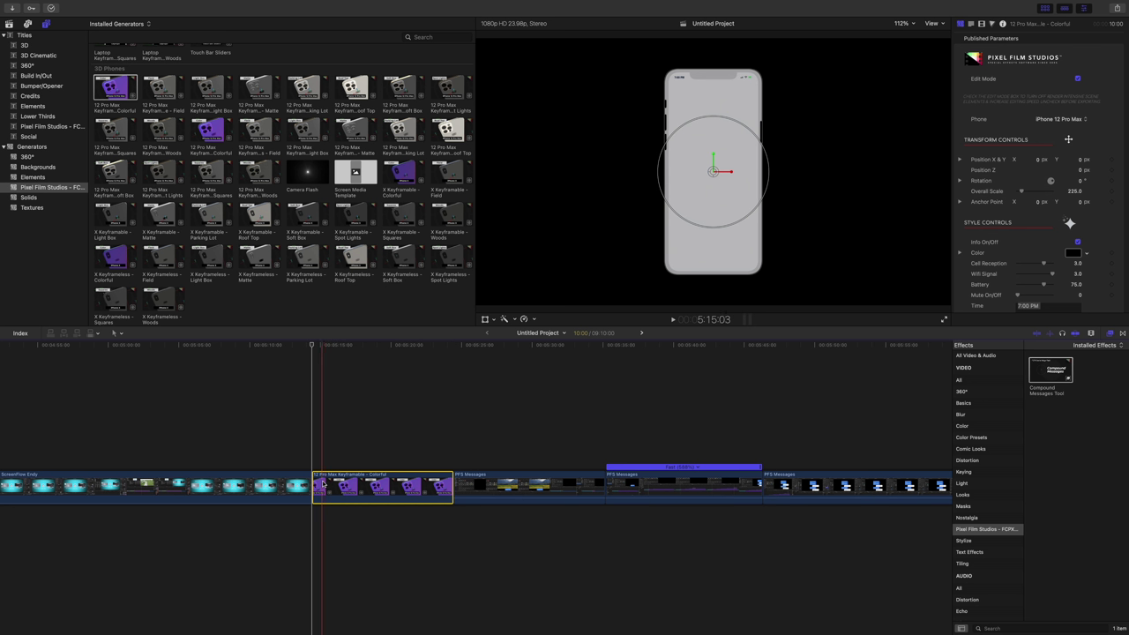
left_click(322, 468)
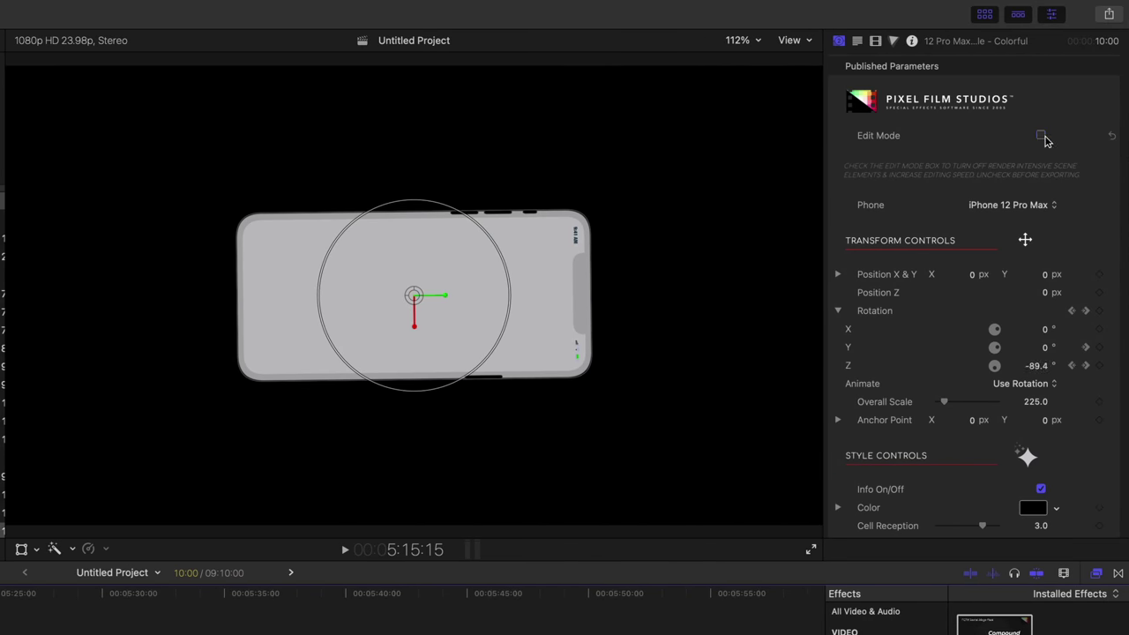
left_click(1043, 138)
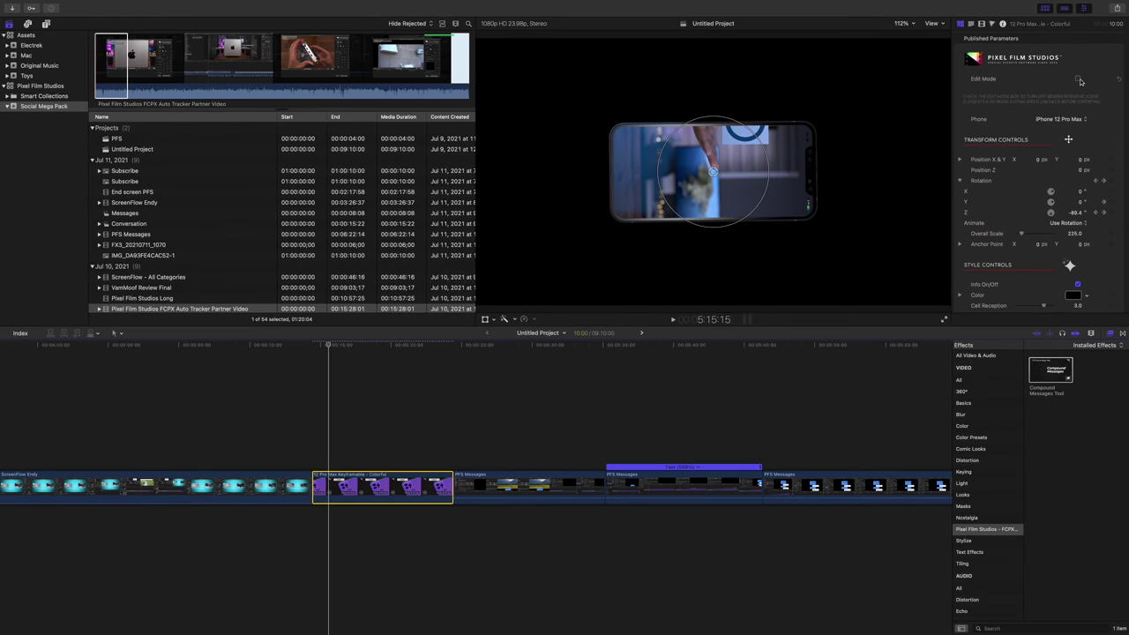
left_click(312, 430)
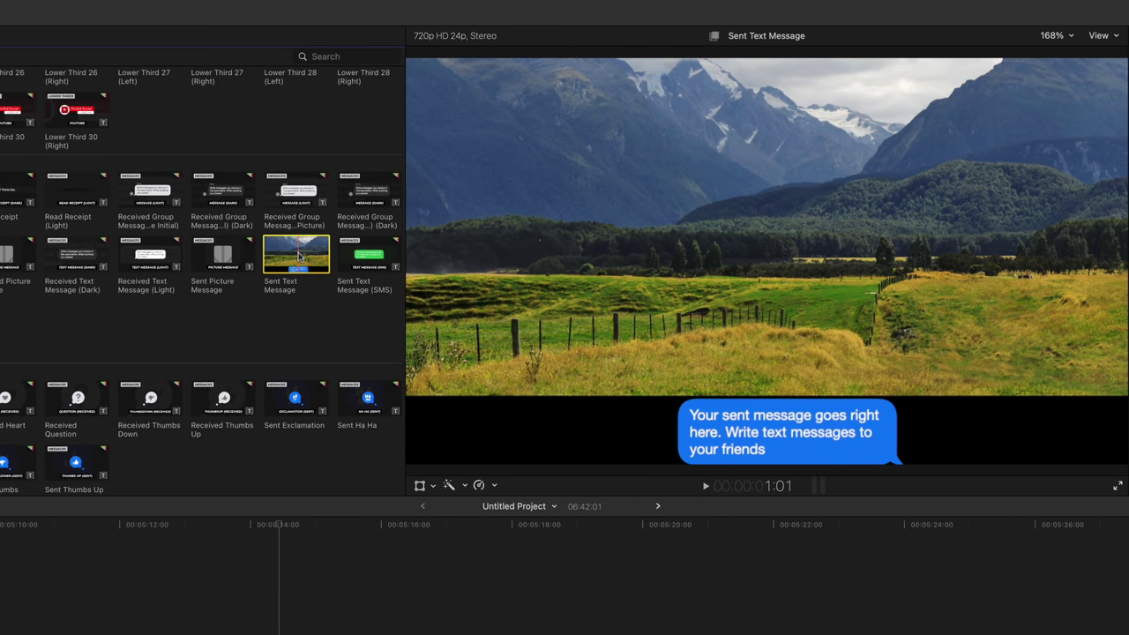
Add a Sent Text Message title and lengthen it far to the right
left_click_drag(298, 255, 297, 583)
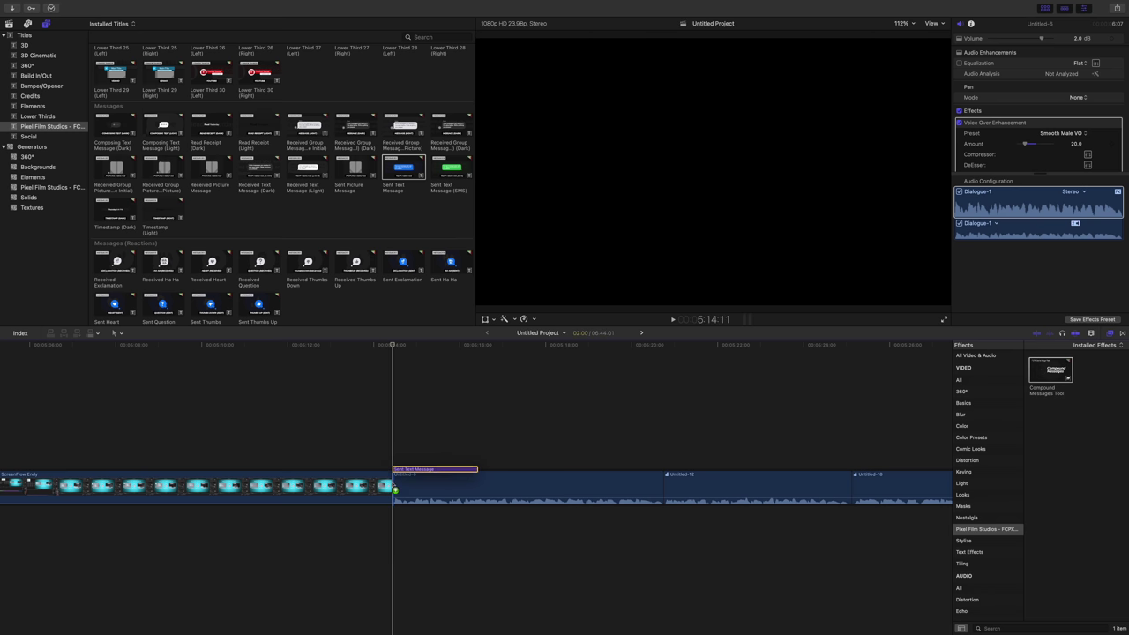
left_click_drag(395, 486, 396, 485)
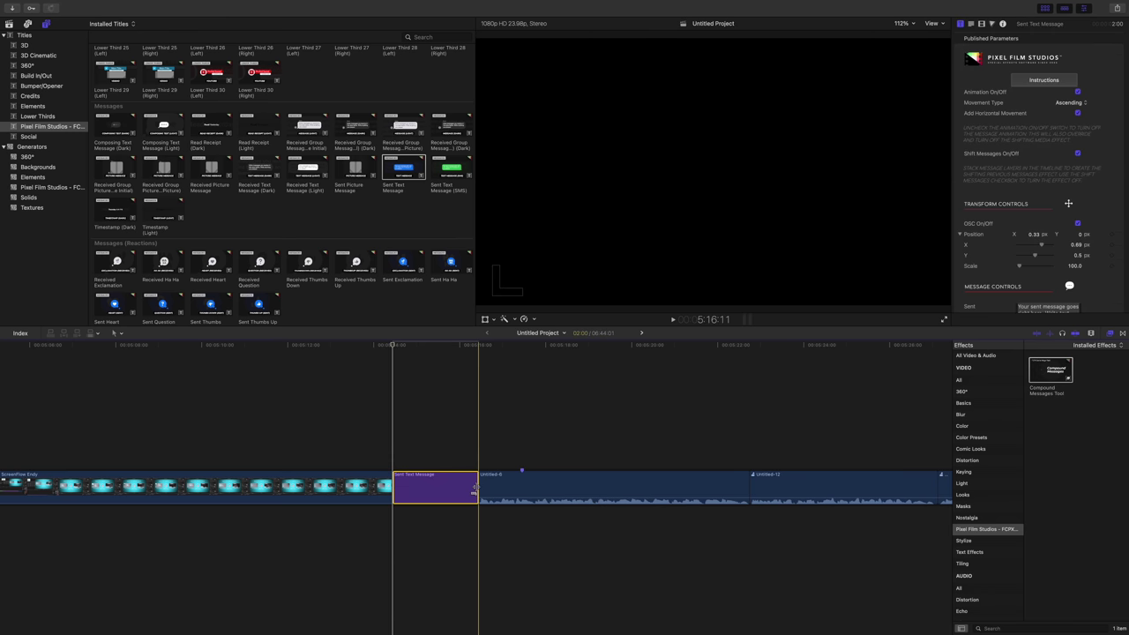
left_click_drag(516, 485, 893, 485)
Stack more Sent and Received Text Message (Light) titles above it, then select the base clip
left_click_drag(403, 166, 337, 466)
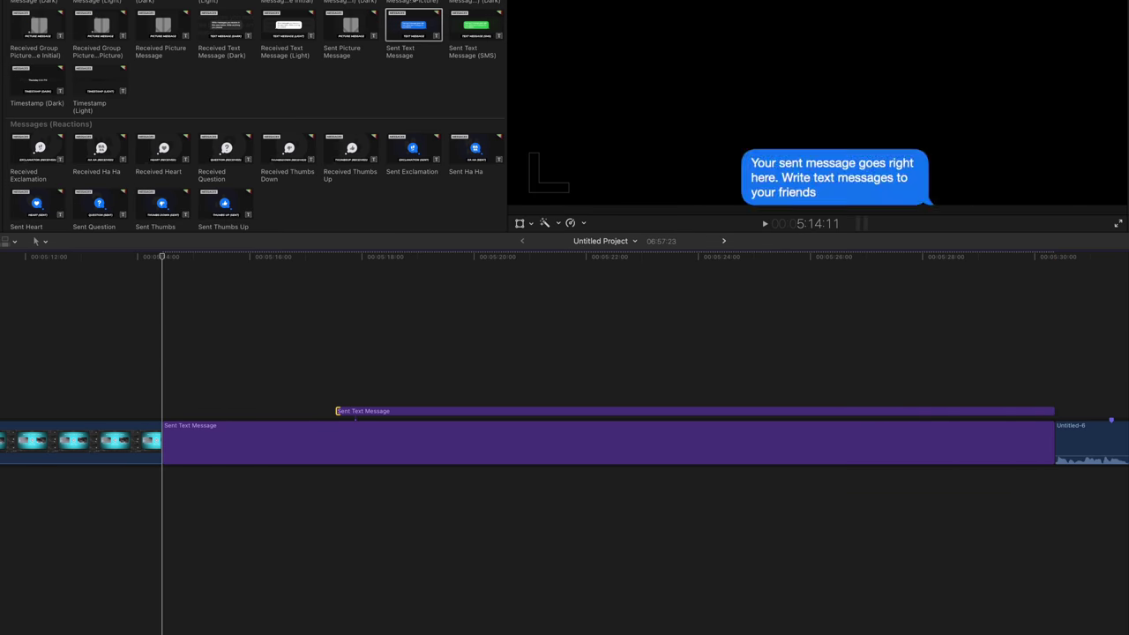
left_click_drag(285, 26, 481, 397)
left_click_drag(585, 397, 1054, 397)
left_click_drag(413, 25, 595, 381)
left_click_drag(703, 382, 1054, 382)
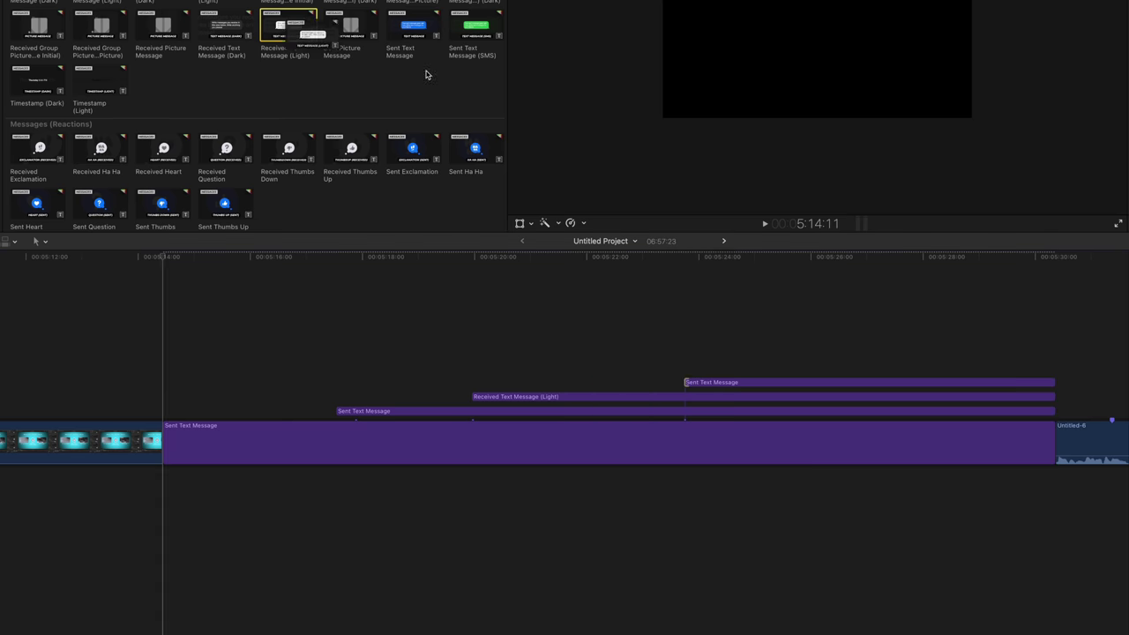
left_click_drag(285, 27, 853, 368)
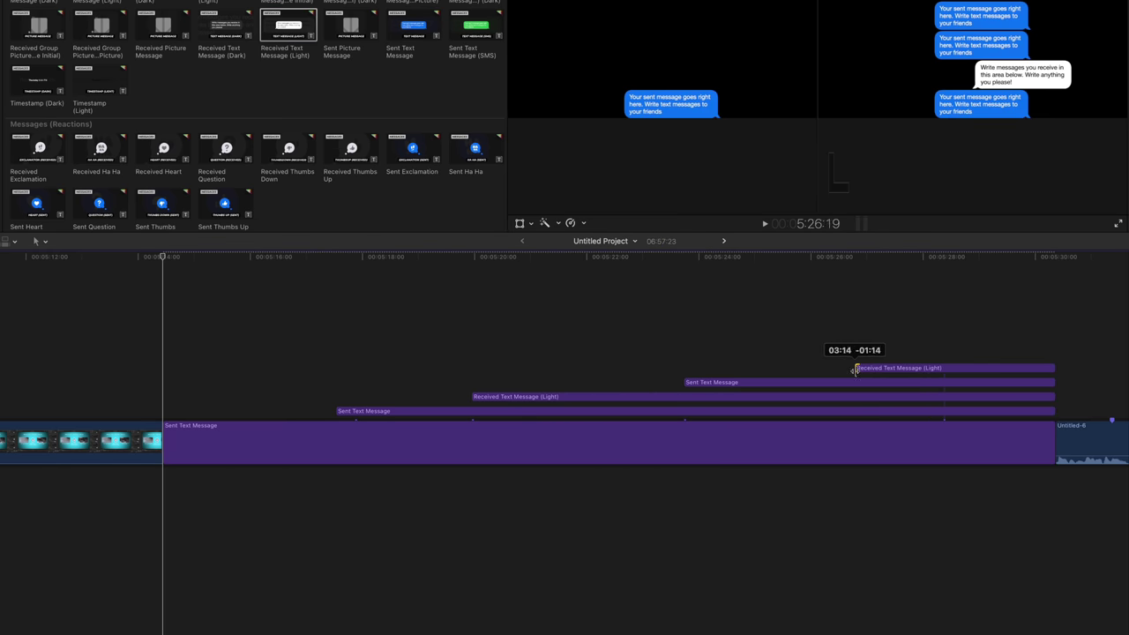
left_click(993, 355)
left_click(847, 484)
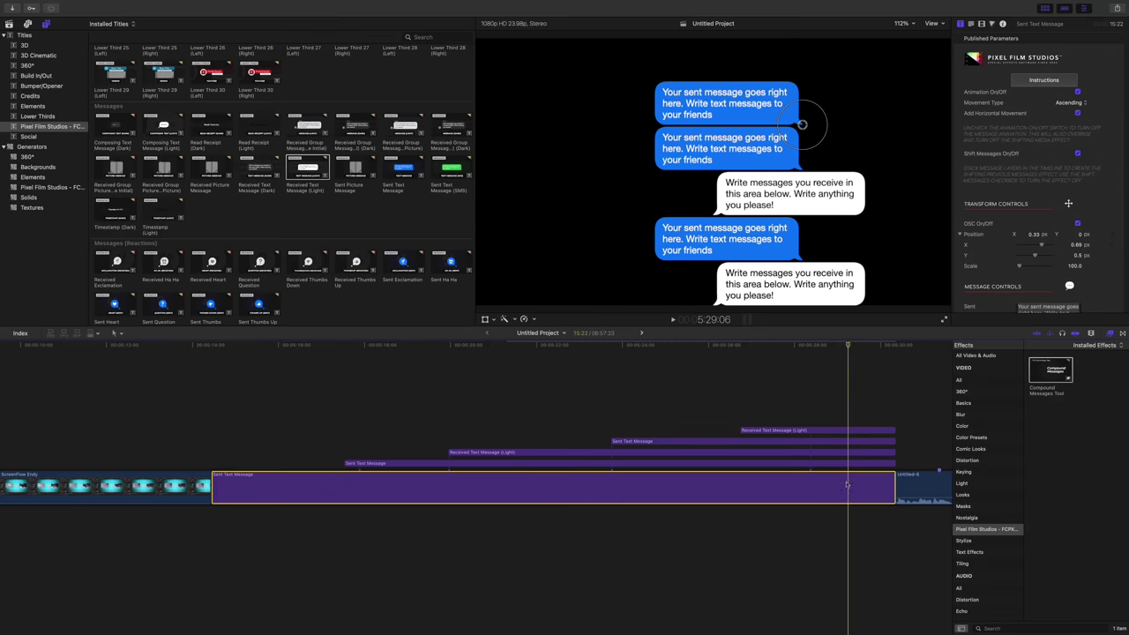
scroll(1054, 243, "down", 3)
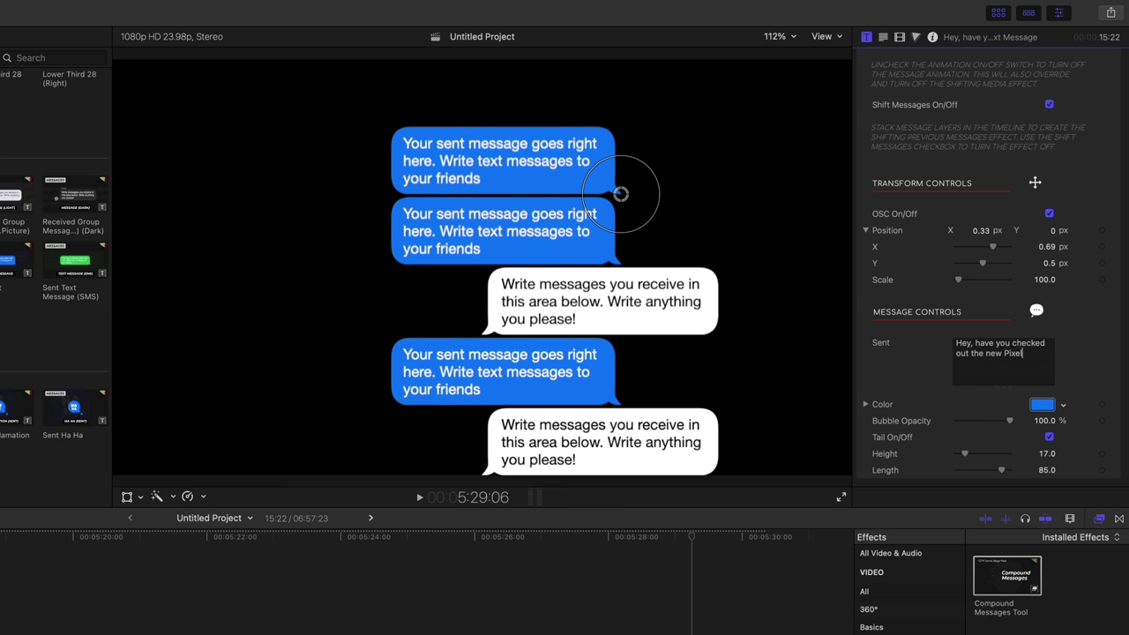
Type the custom message text, ending with 'Wow, you're right, straight 🔥🔥🔥!', and play the conversation
type("Film S")
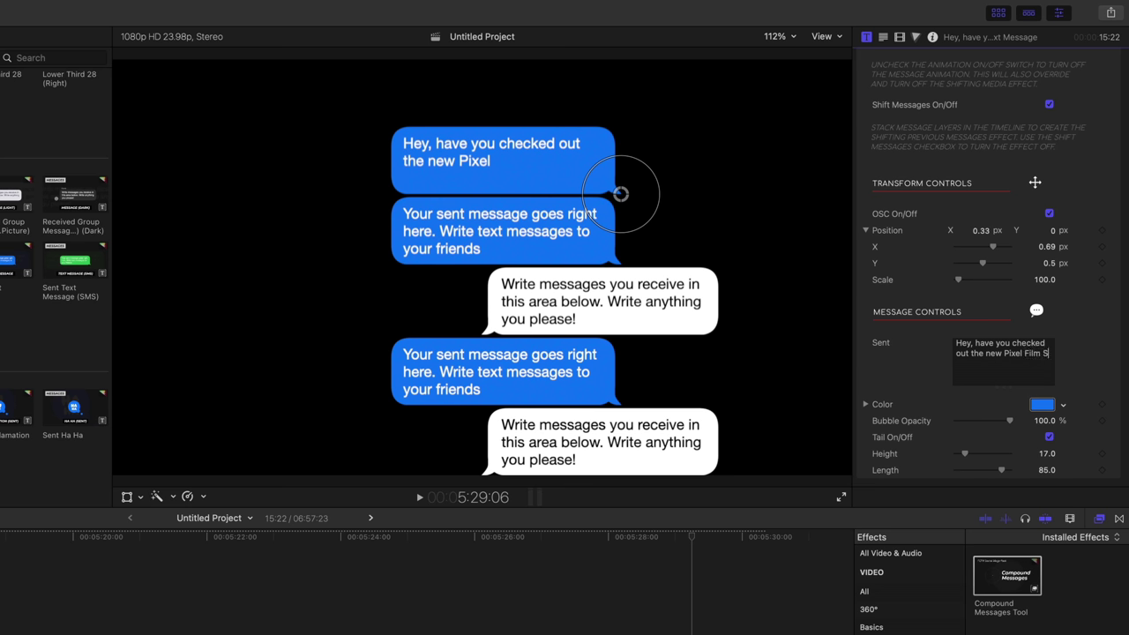
type("tudio Socia")
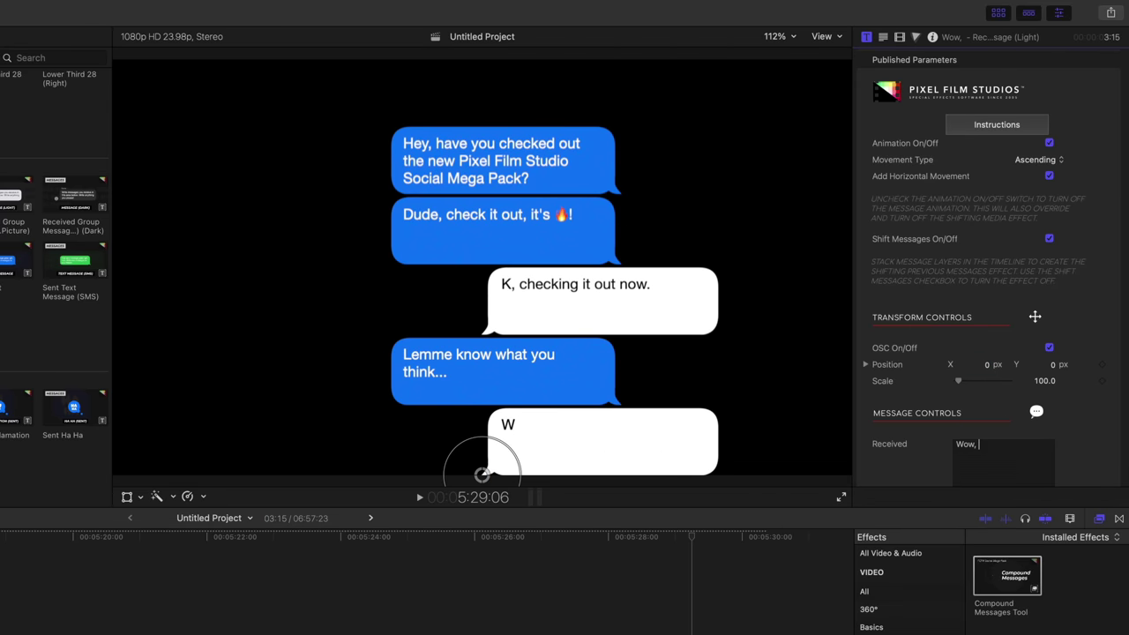
type(", straight 🔥🔥🔥!")
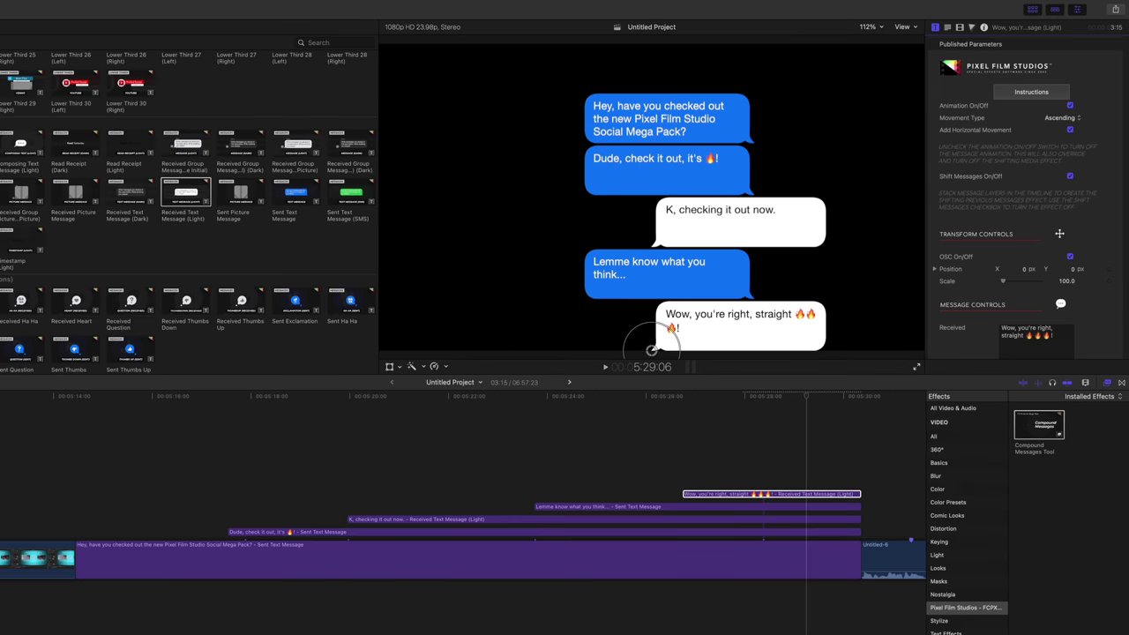
left_click(233, 428)
key("space")
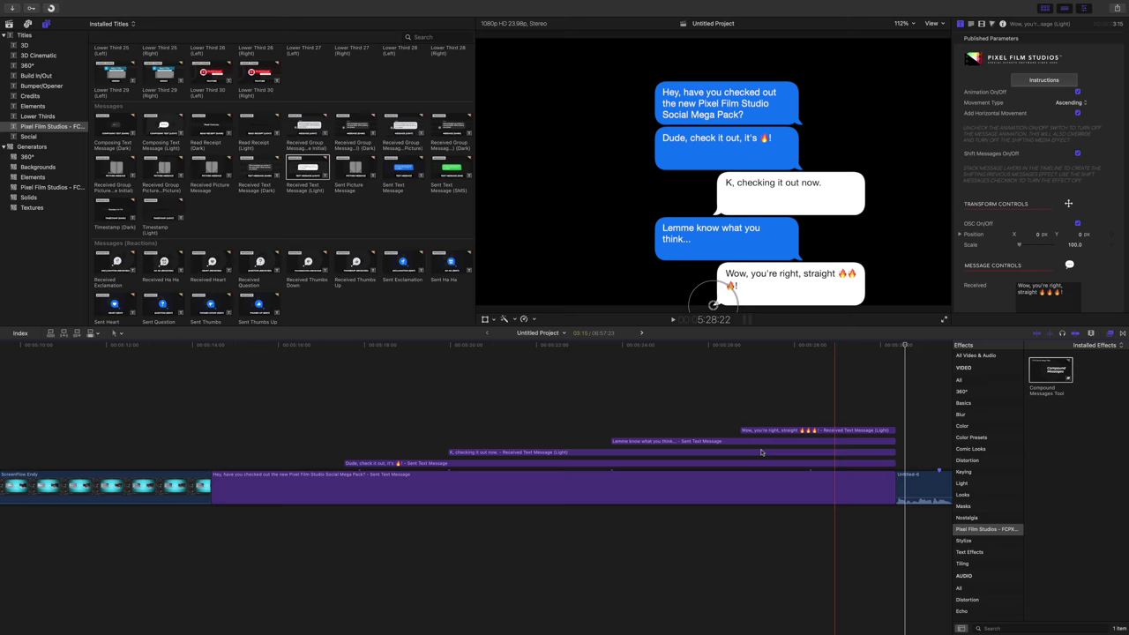
Group the five message titles into a compound clip named 'Conversation'
left_click_drag(836, 399, 490, 519)
key("alt+g")
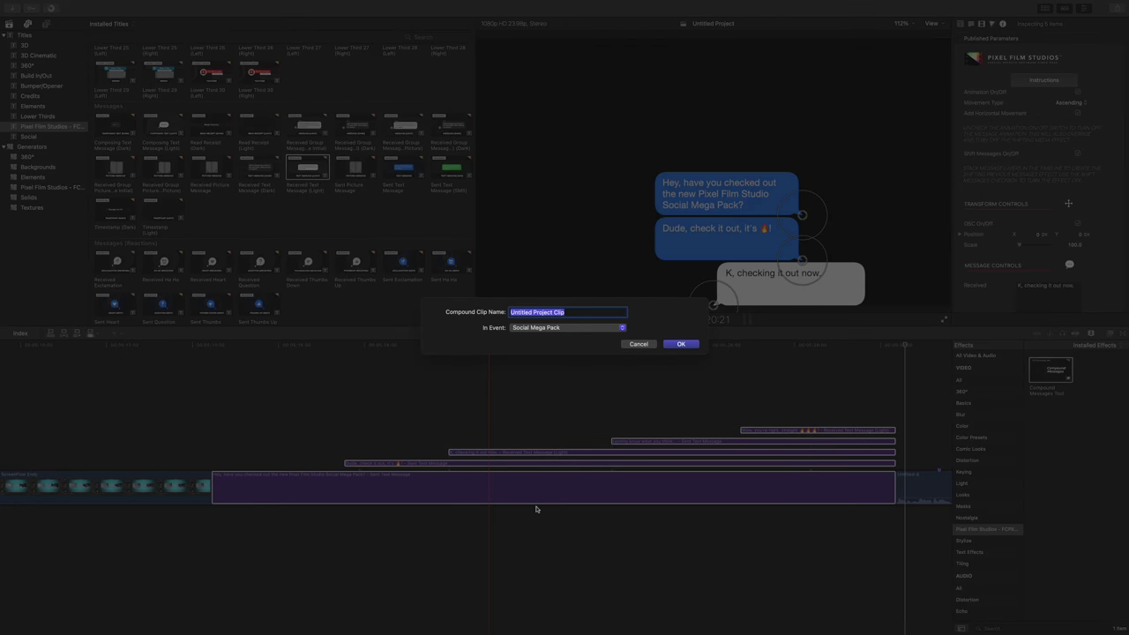
type("Conversation")
key("Return")
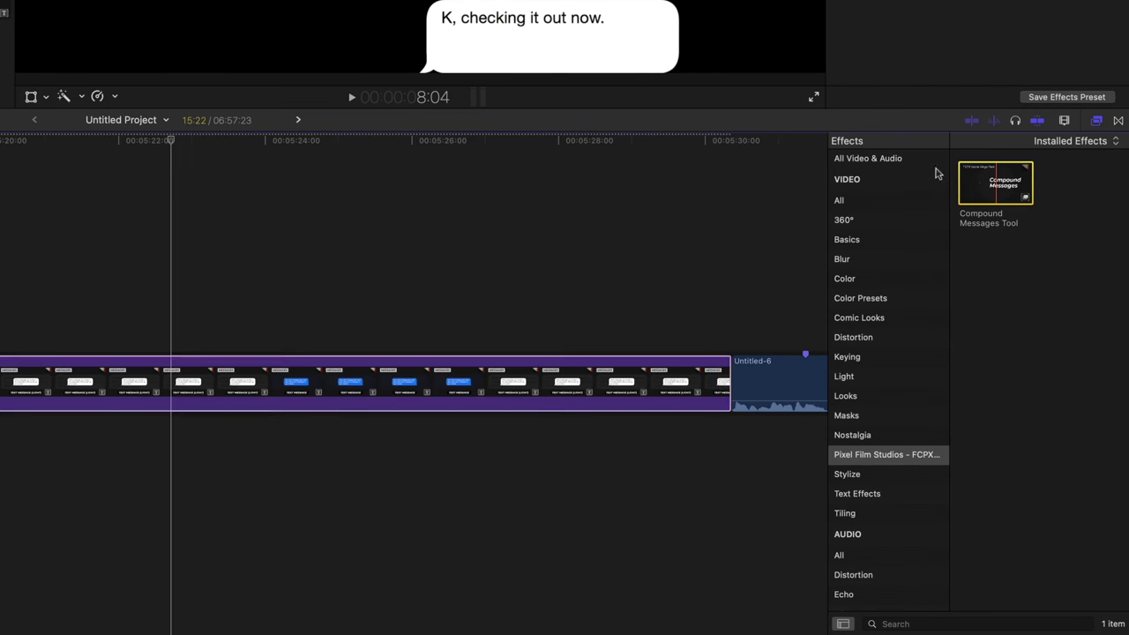
Apply the Compound Messages Tool to Conversation and shift the bubbles slightly left and down
left_click_drag(937, 174, 217, 395)
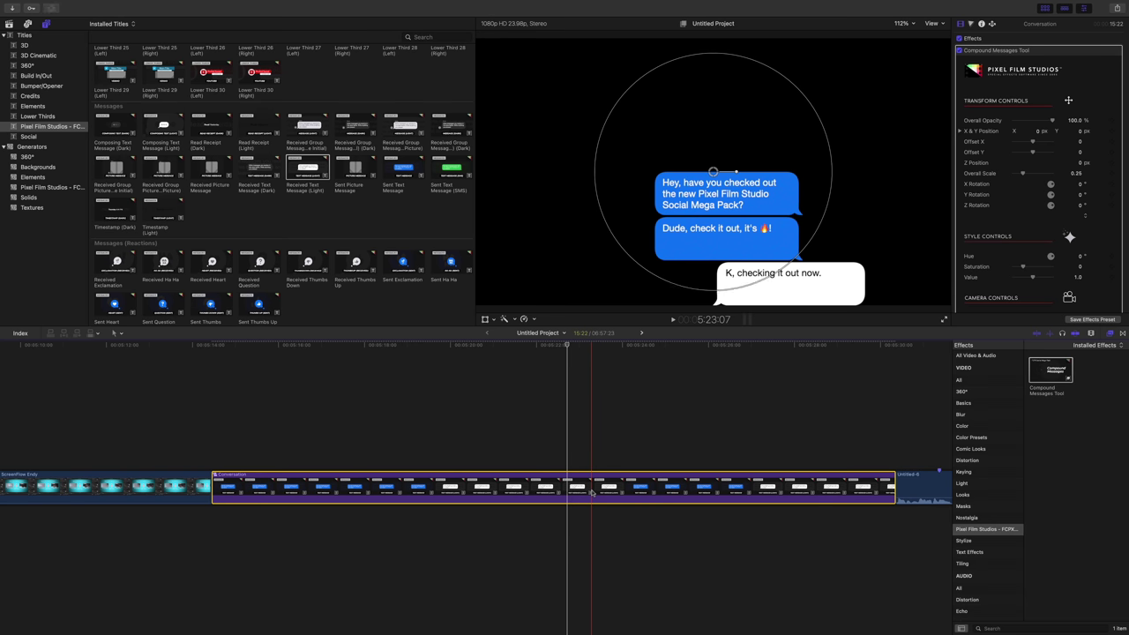
left_click(819, 487)
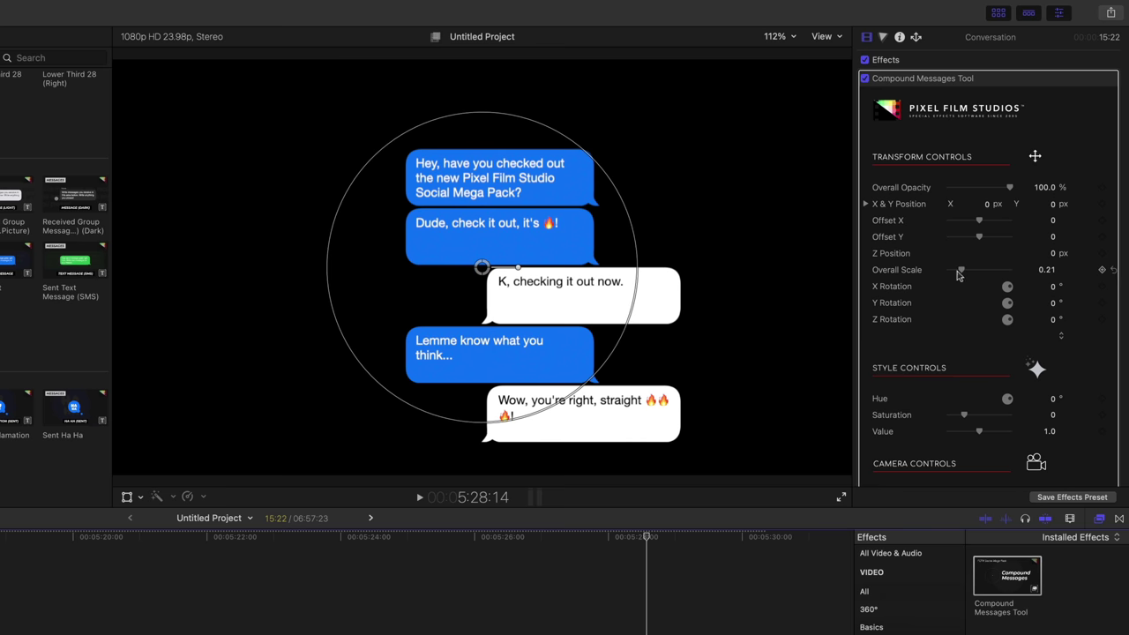
left_click_drag(482, 266, 301, 240)
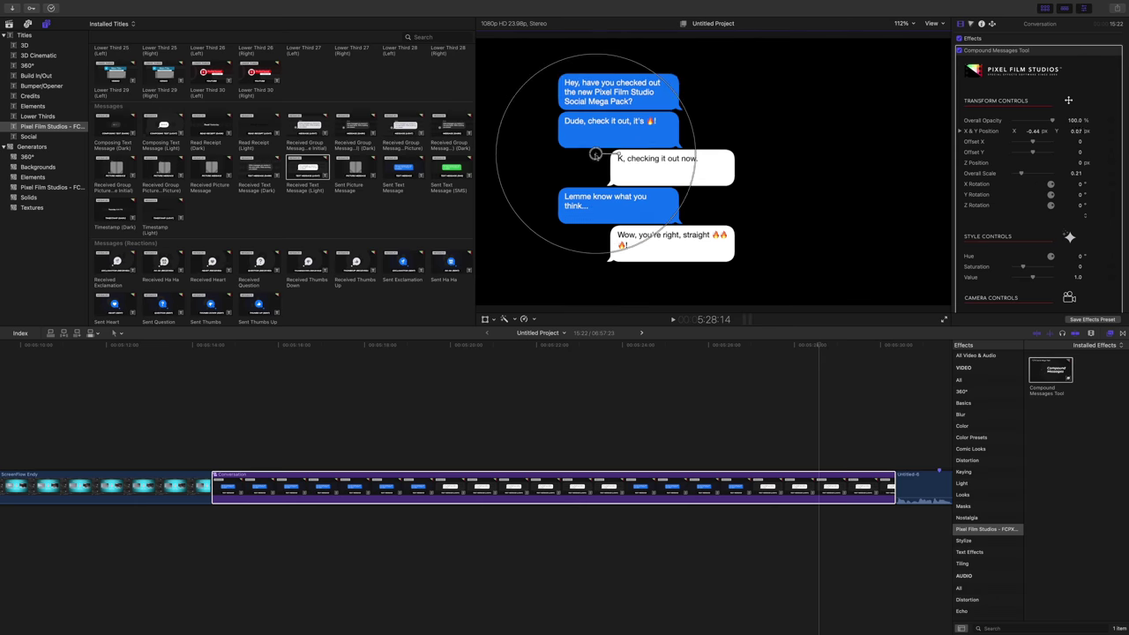
left_click_drag(596, 154, 596, 155)
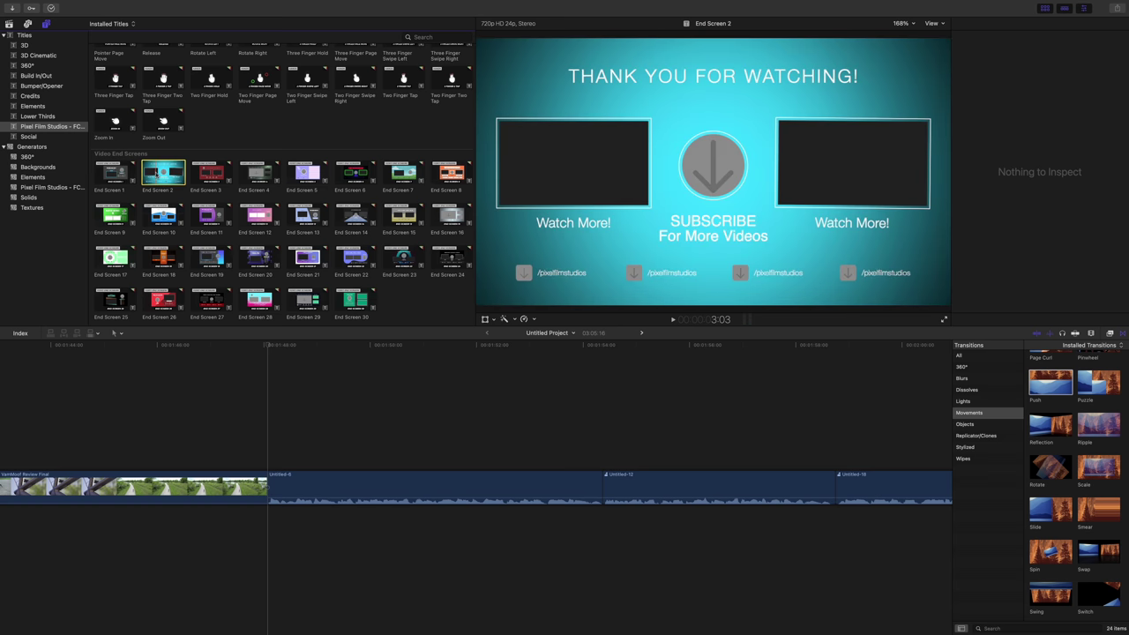
Place End Screen 2 right after the bike review footage and select it to view its settings
left_click_drag(157, 172, 272, 487)
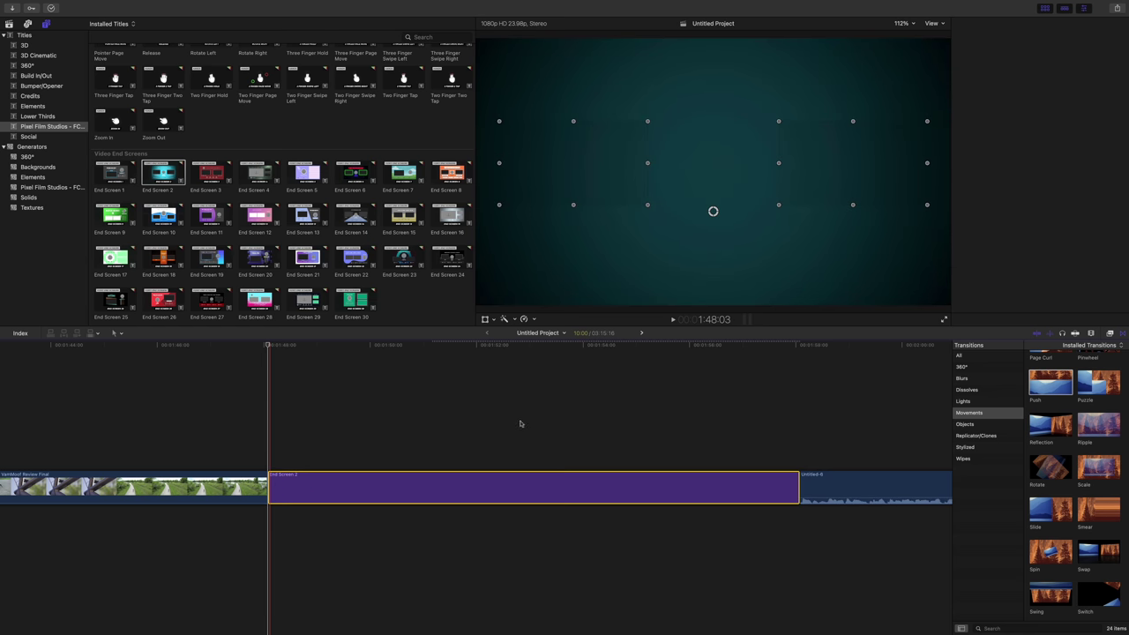
left_click(520, 421)
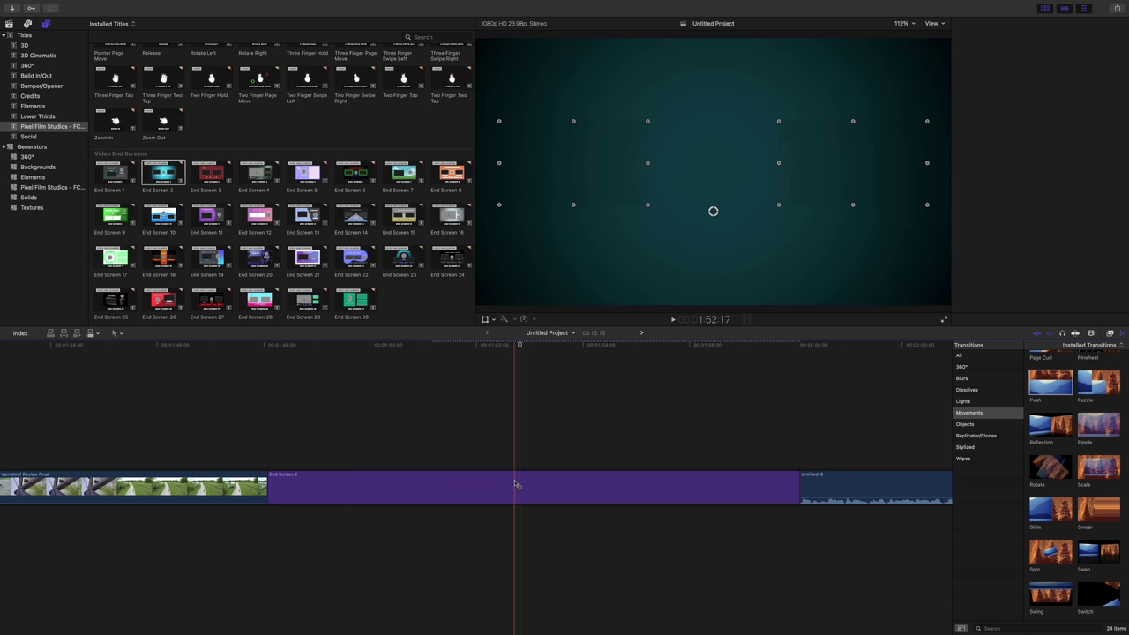
left_click(517, 485)
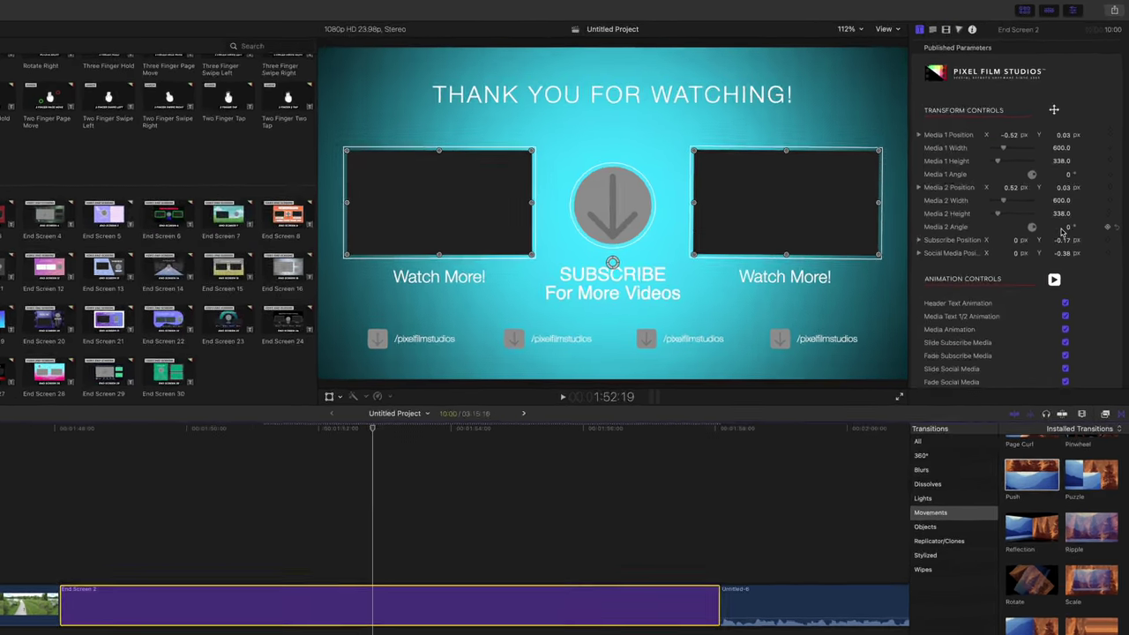
Uncheck End Screen 2's social media Icon boxes and turn on Drop Zone 1
scroll(1073, 319, "down", 15)
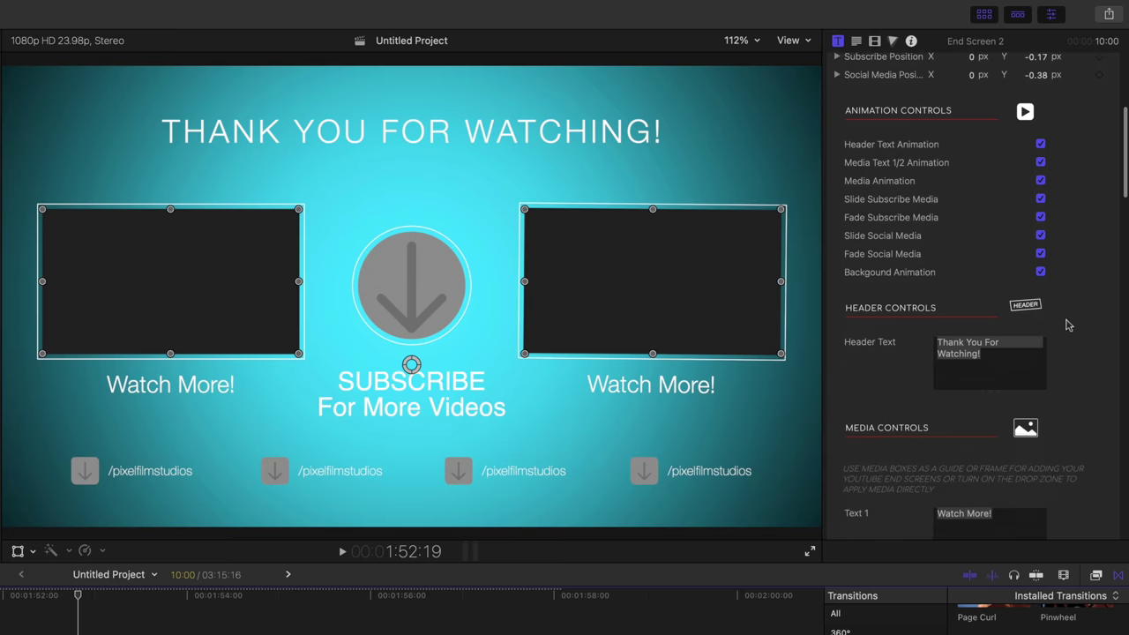
scroll(1069, 326, "down", 10)
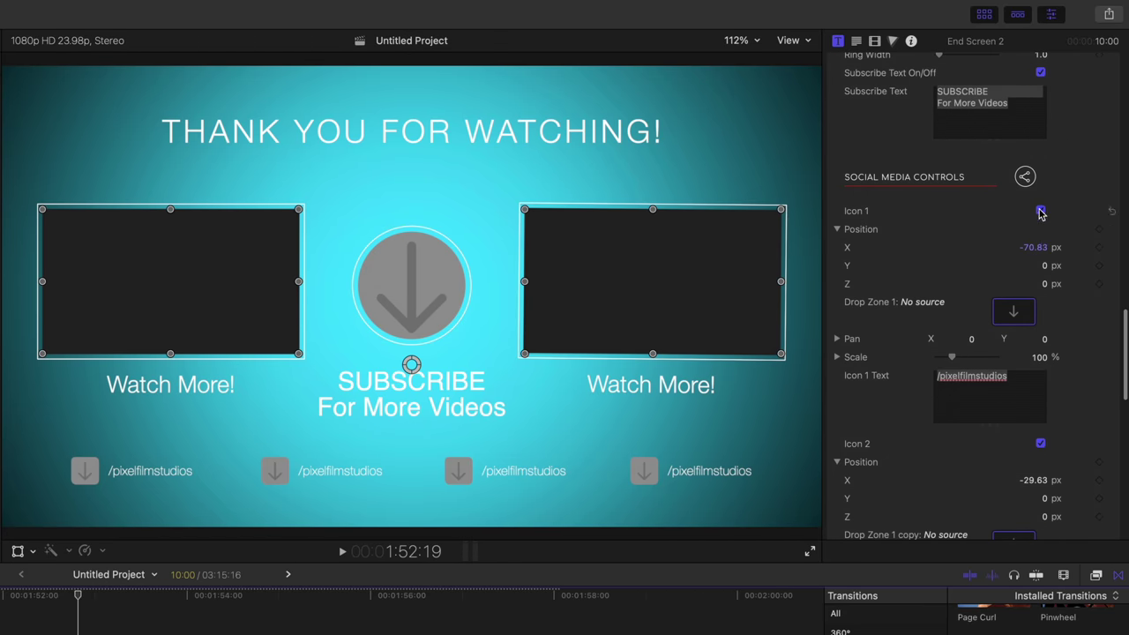
scroll(1049, 397, "down", 4)
left_click(1040, 262)
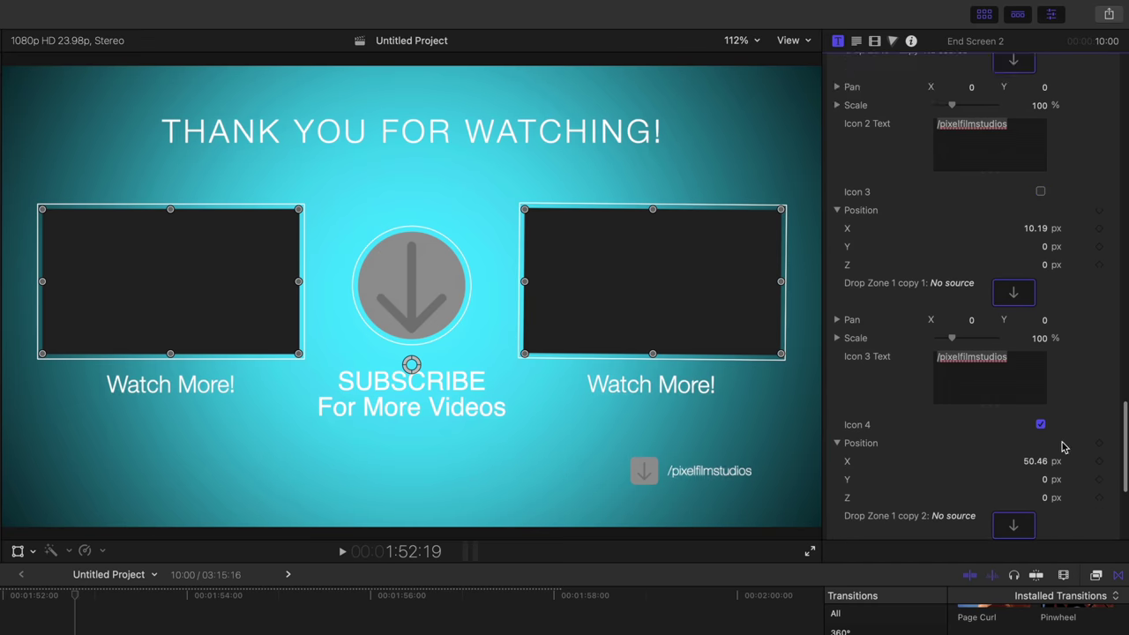
scroll(1058, 432, "down", 1)
left_click(1041, 386)
scroll(1059, 395, "up", 8)
scroll(1058, 394, "up", 8)
scroll(1072, 402, "down", 6)
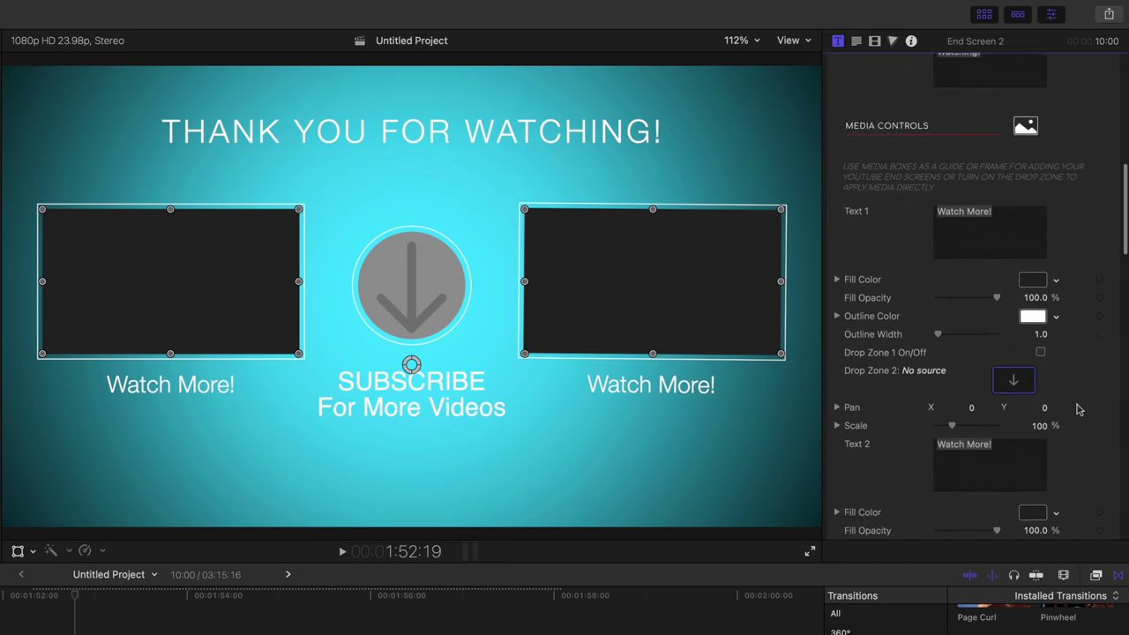
Enable the left box's drop zone and apply the FCPX Auto Tracker Partner Video to it
left_click(1041, 286)
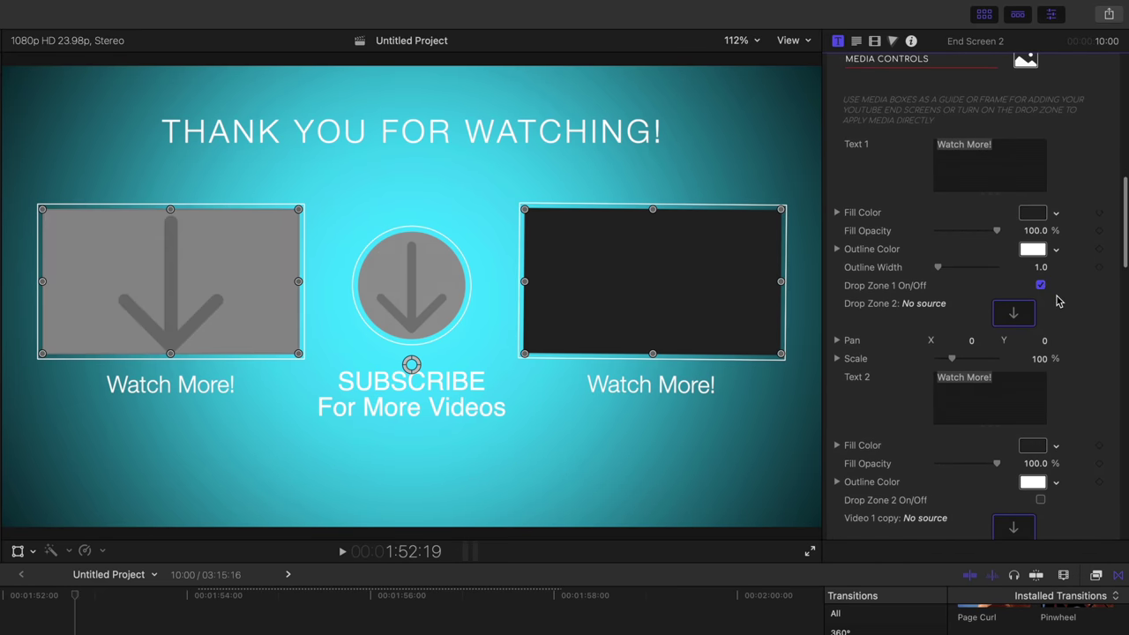
left_click(1012, 316)
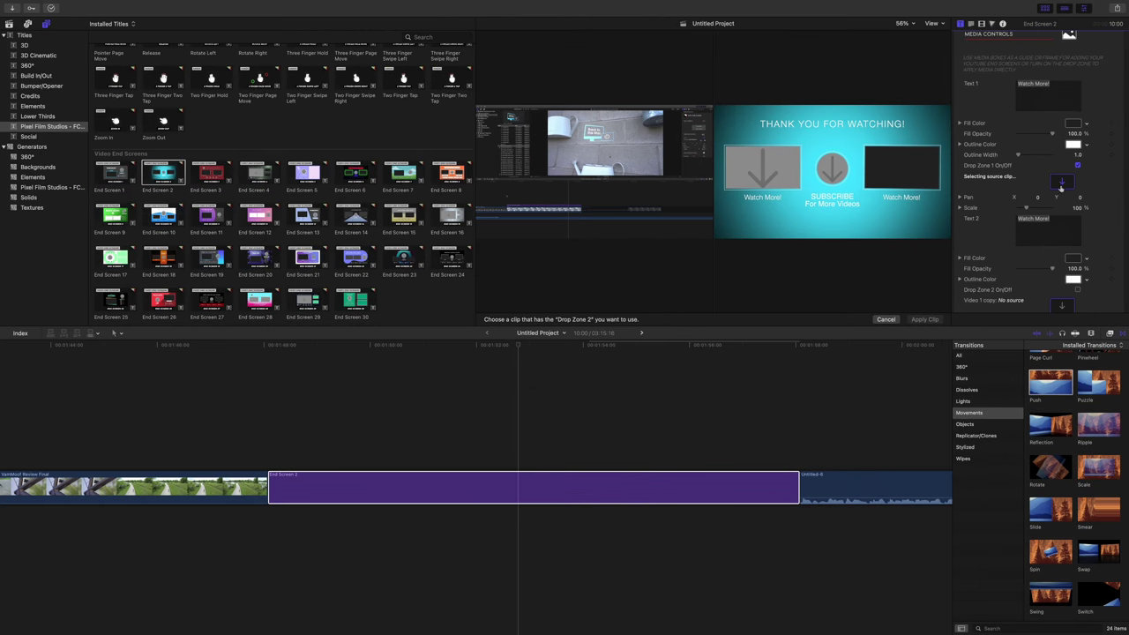
left_click(8, 24)
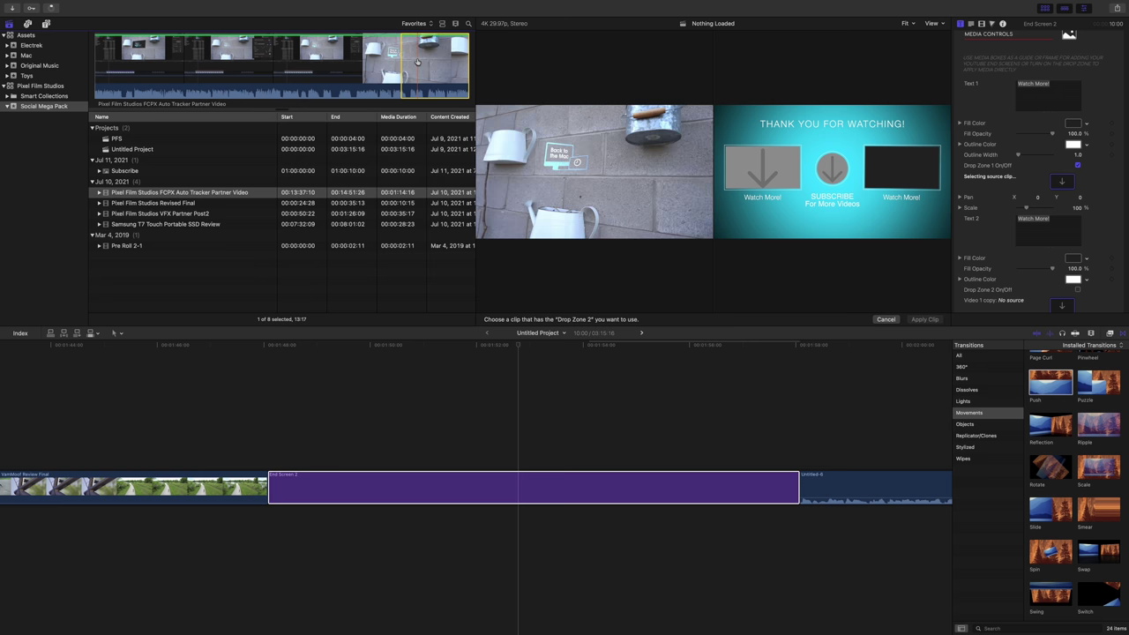
left_click(422, 65)
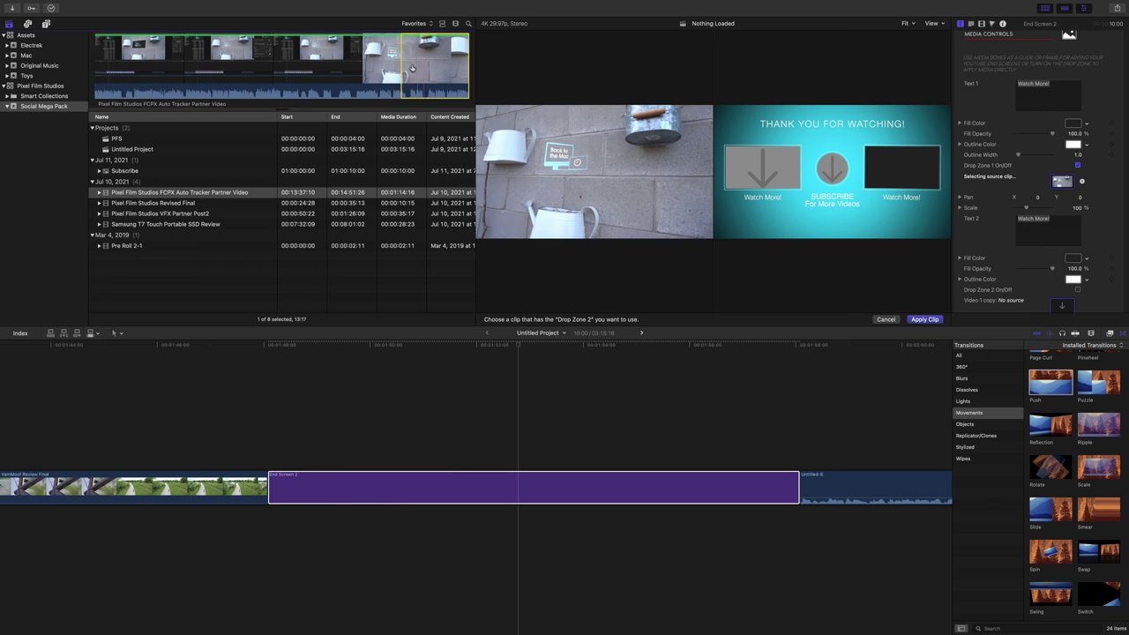
left_click(919, 319)
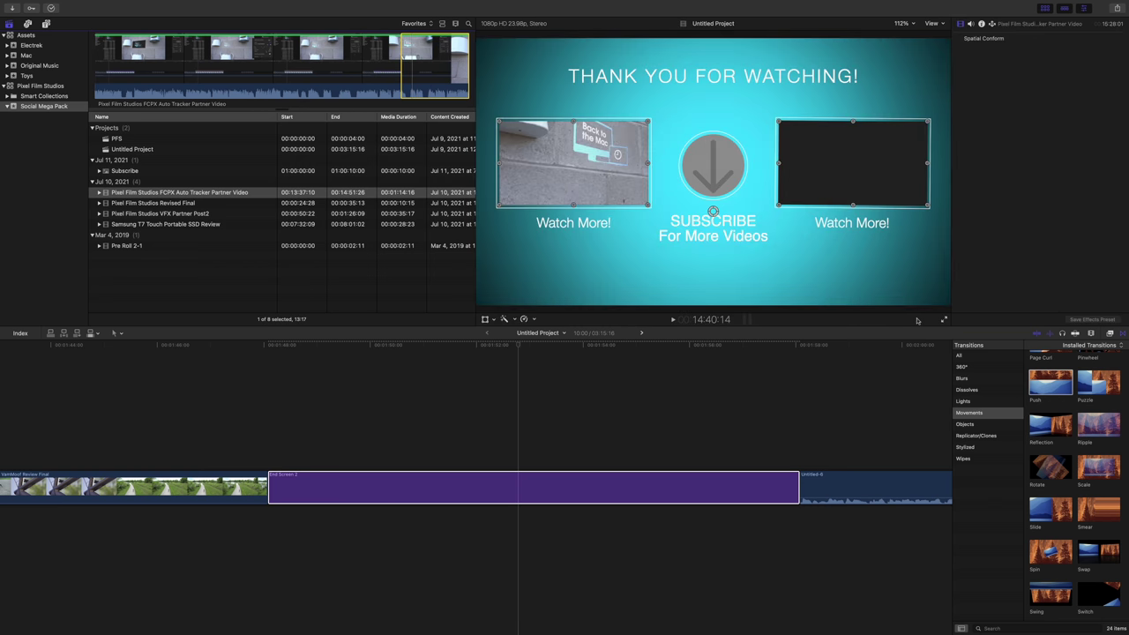
Pan the footage down and left in End Screen 2's left box to frame the sign
left_click(520, 490)
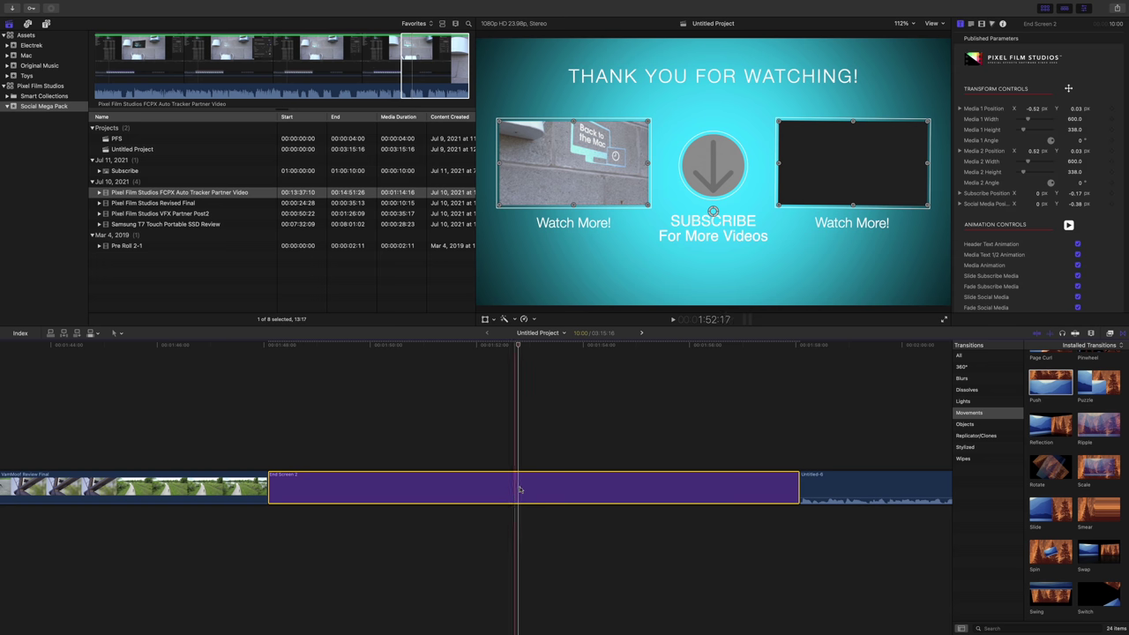
scroll(1112, 261, "down", 10)
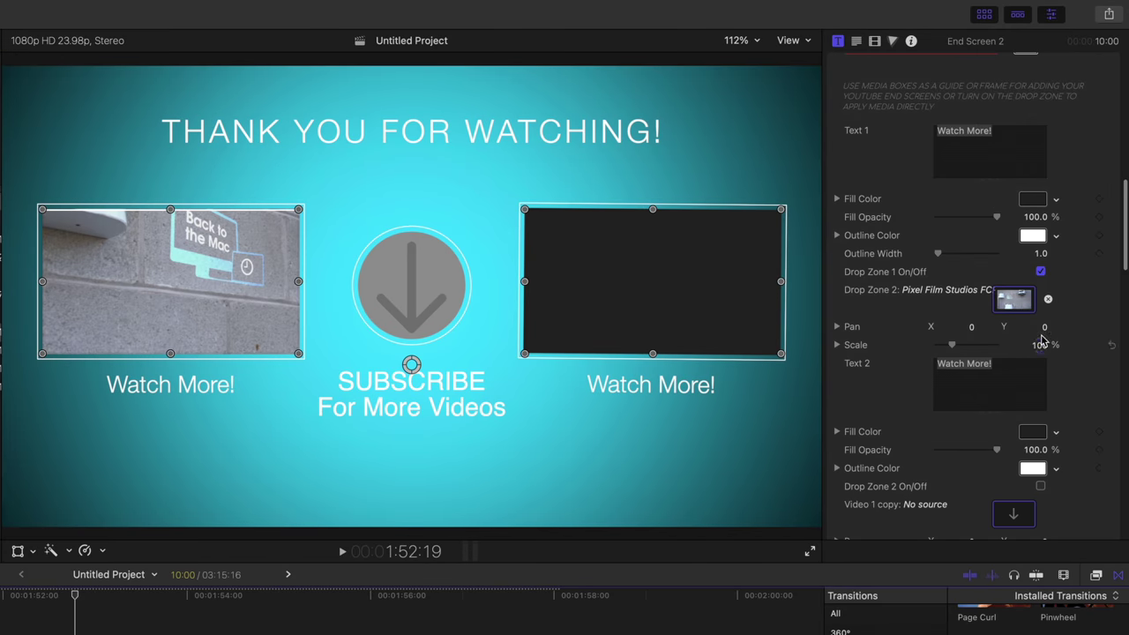
mouse_move(1046, 330)
left_mouse_down()
mouse_move(1018, 333)
mouse_move(1046, 325)
left_mouse_up()
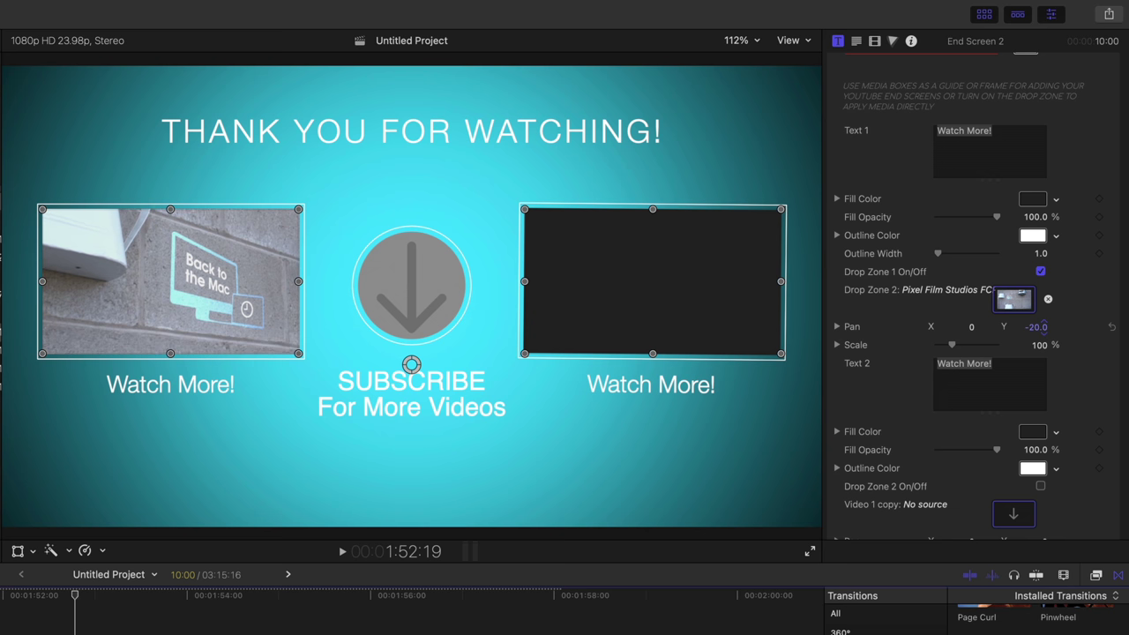
left_click_drag(968, 327, 955, 326)
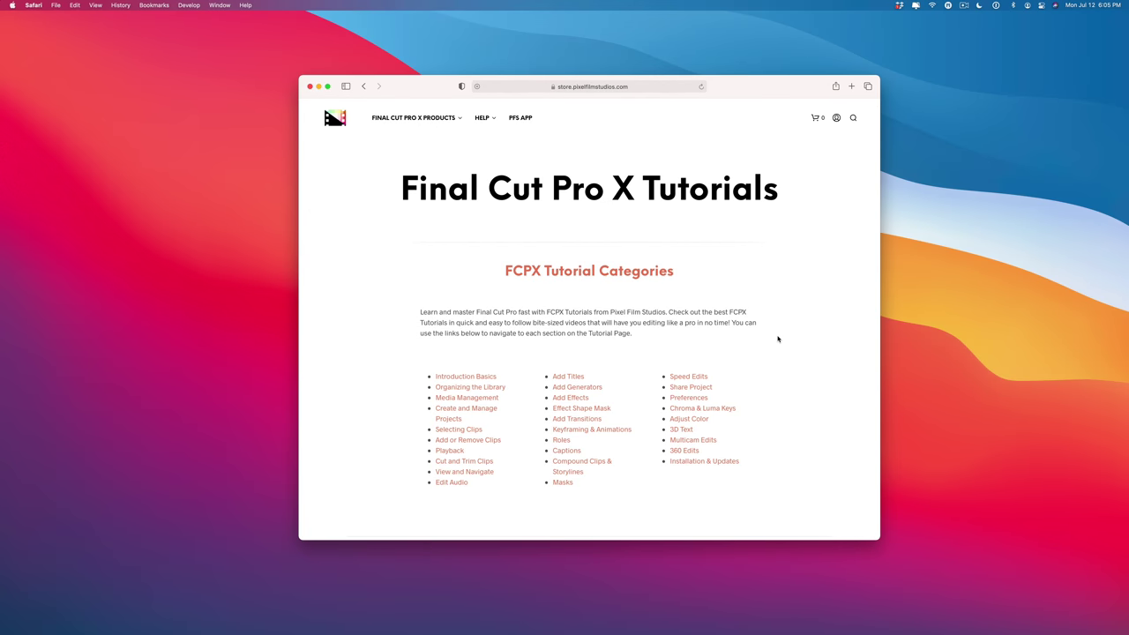
Jump to the Media Management tutorials, then scroll down to the Share Project section
left_click(477, 399)
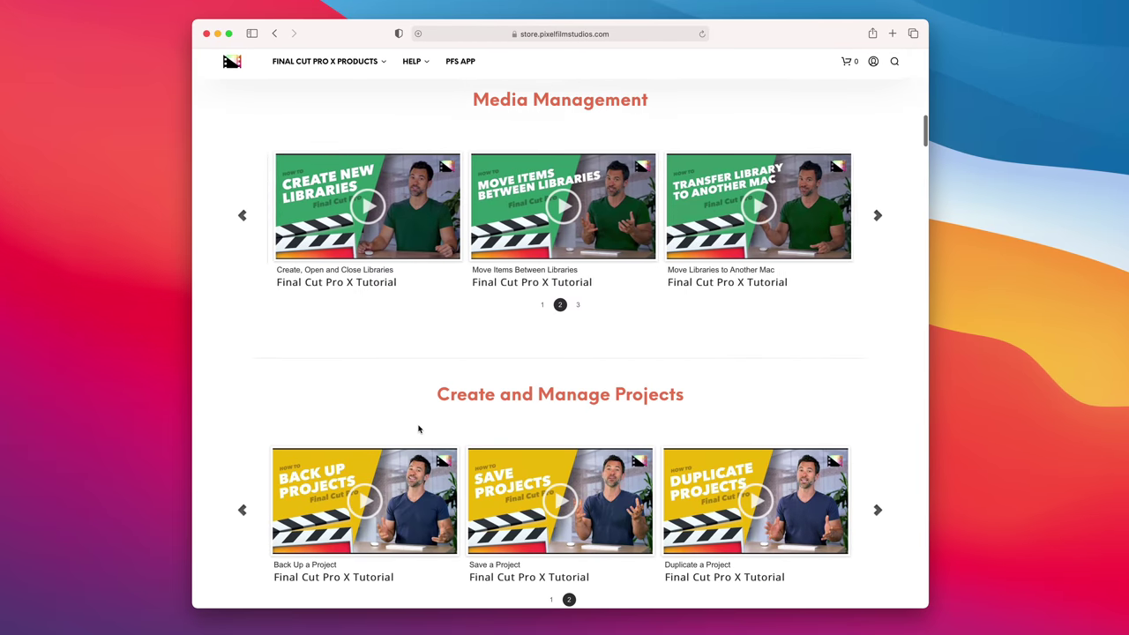
scroll(477, 399, "down", 8)
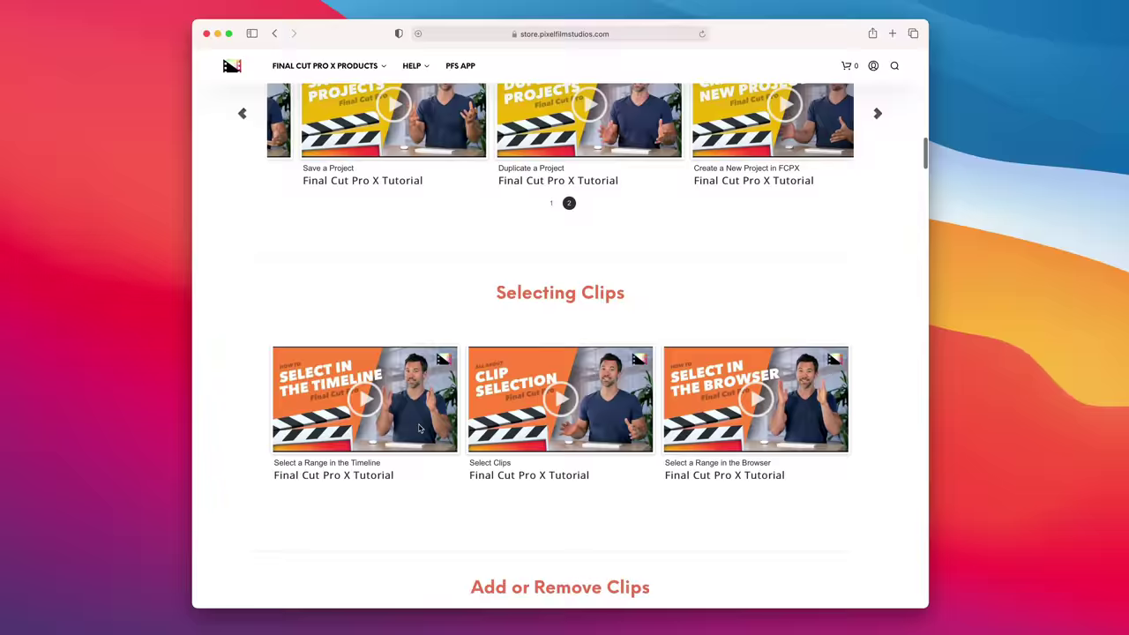
scroll(420, 429, "down", 15)
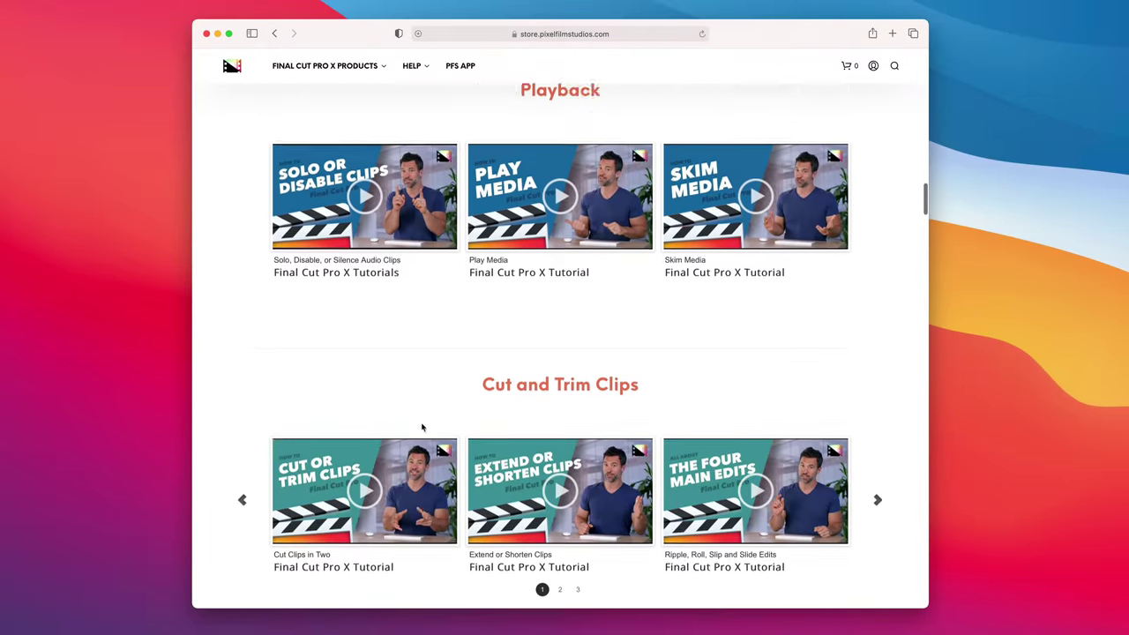
scroll(424, 426, "down", 18)
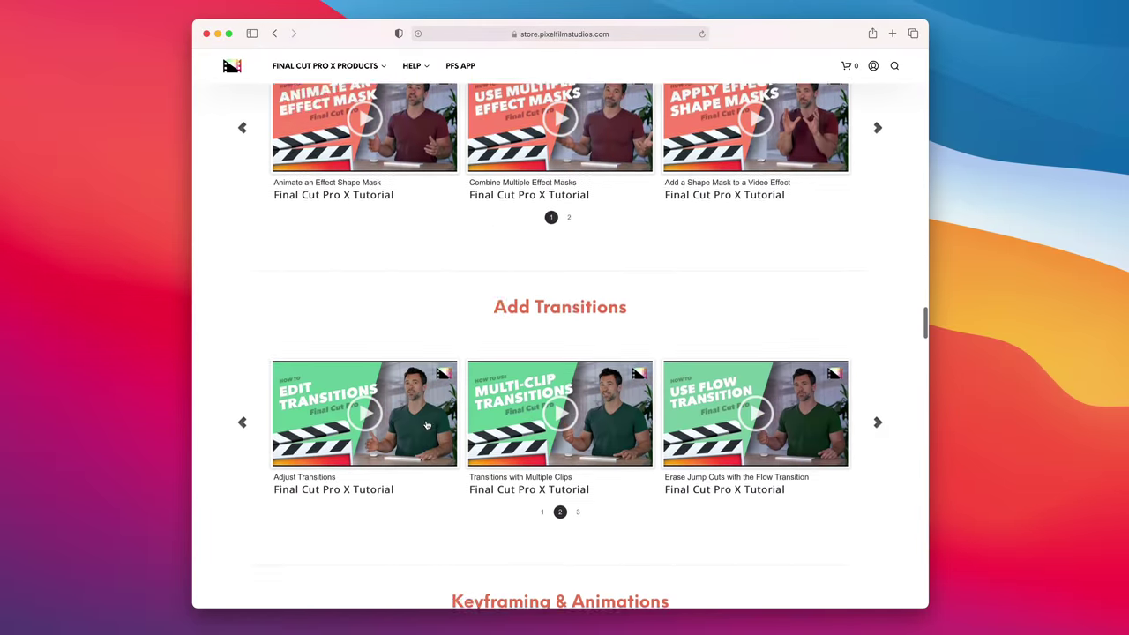
scroll(427, 424, "down", 18)
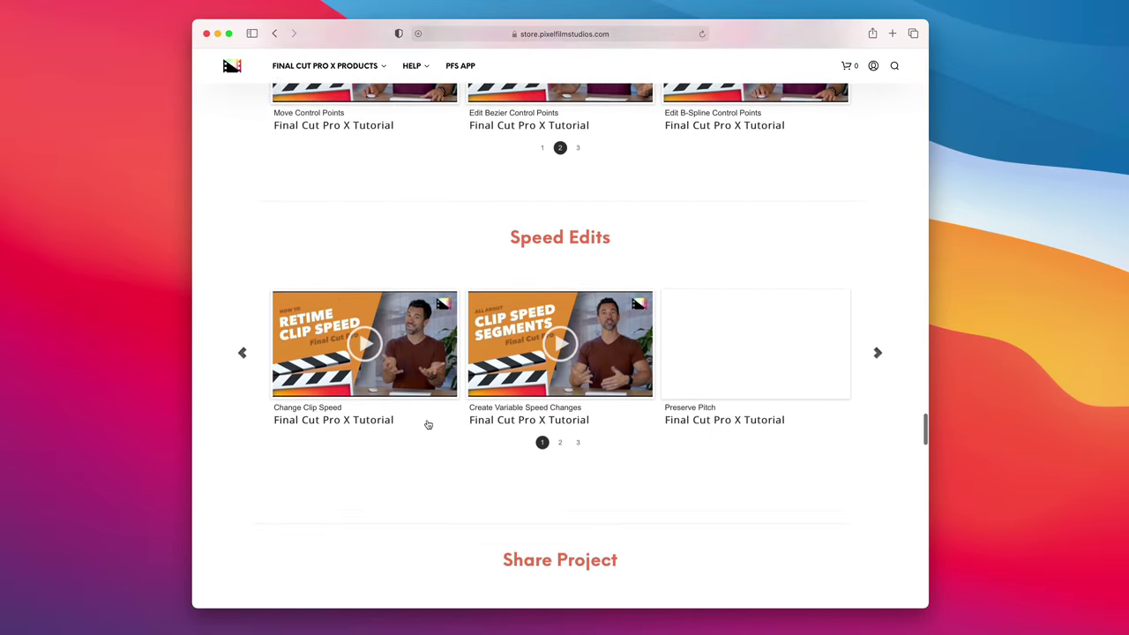
scroll(428, 424, "up", 3)
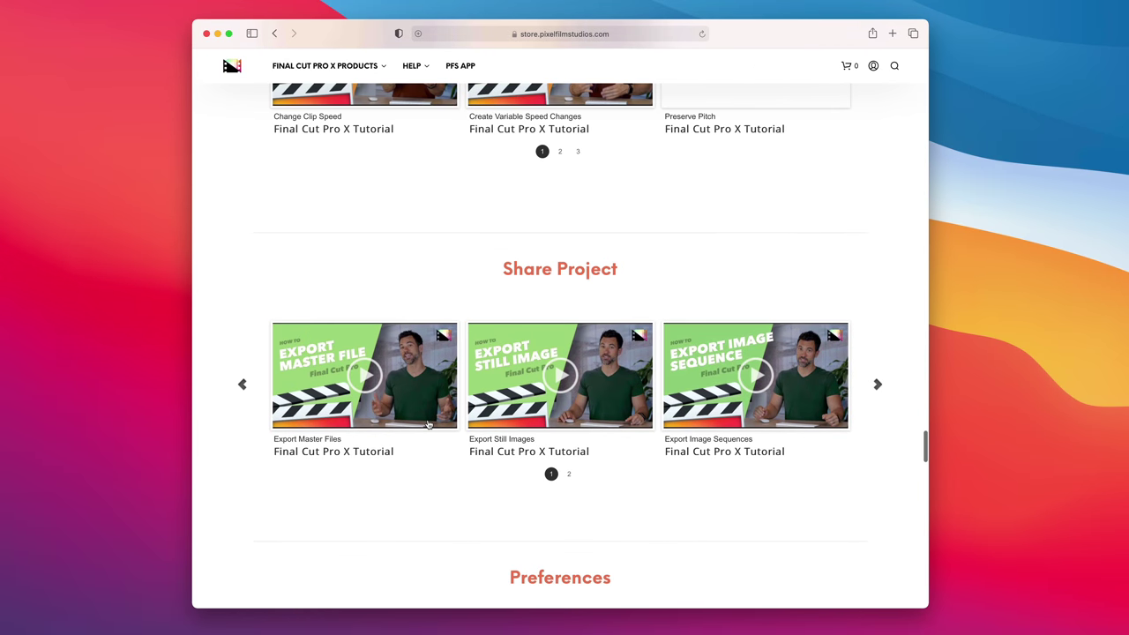
Play the How to Export Still Images in Final Cut Pro X tutorial video
left_click(527, 341)
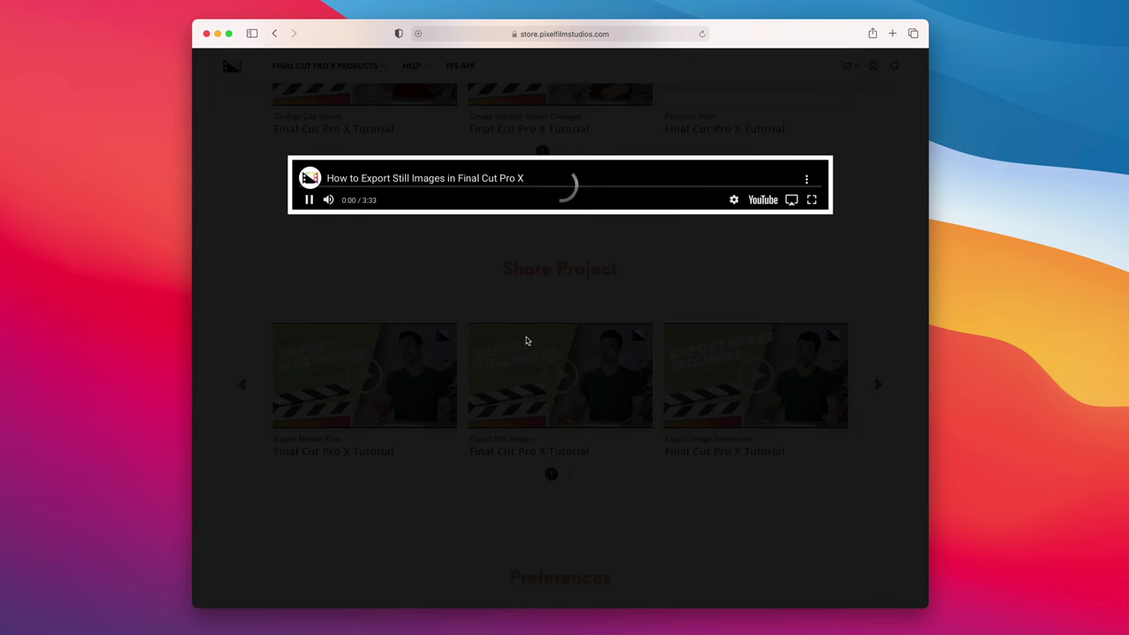